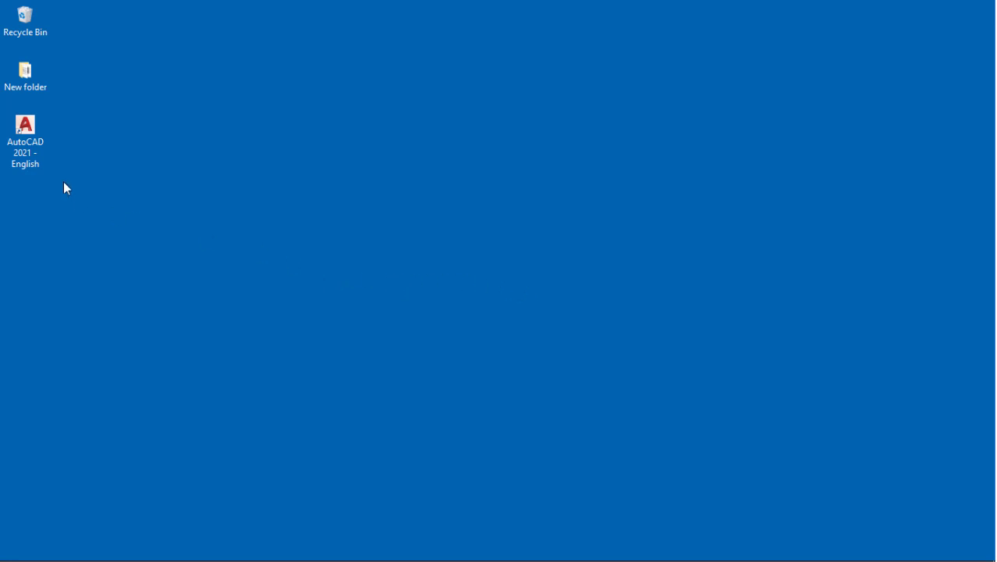
Step: Start AutoCAD 2021 and open the existing drawing Cartesian Coordinate System.dwg from the startup dialog's file list
double_click(34, 143)
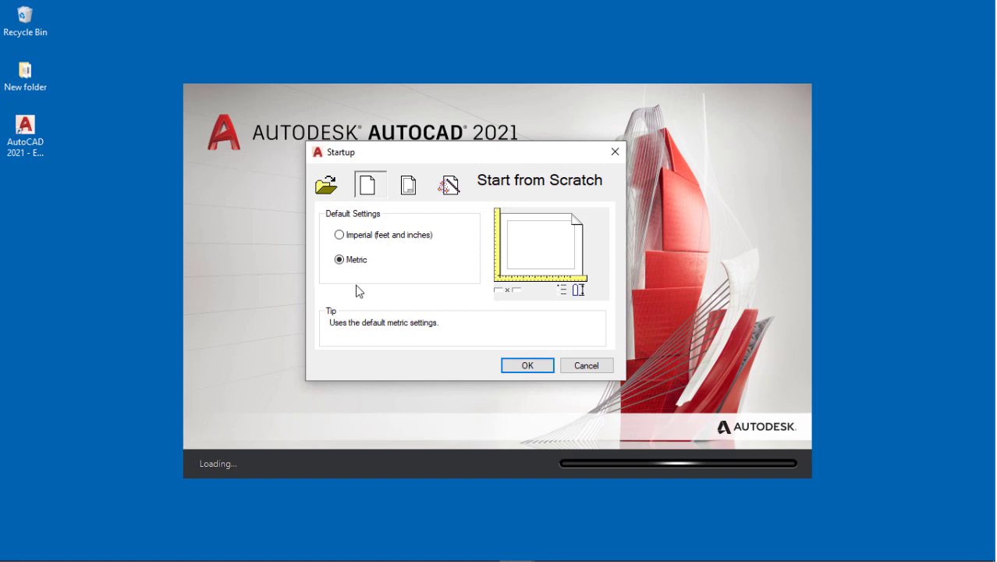
left_click(325, 189)
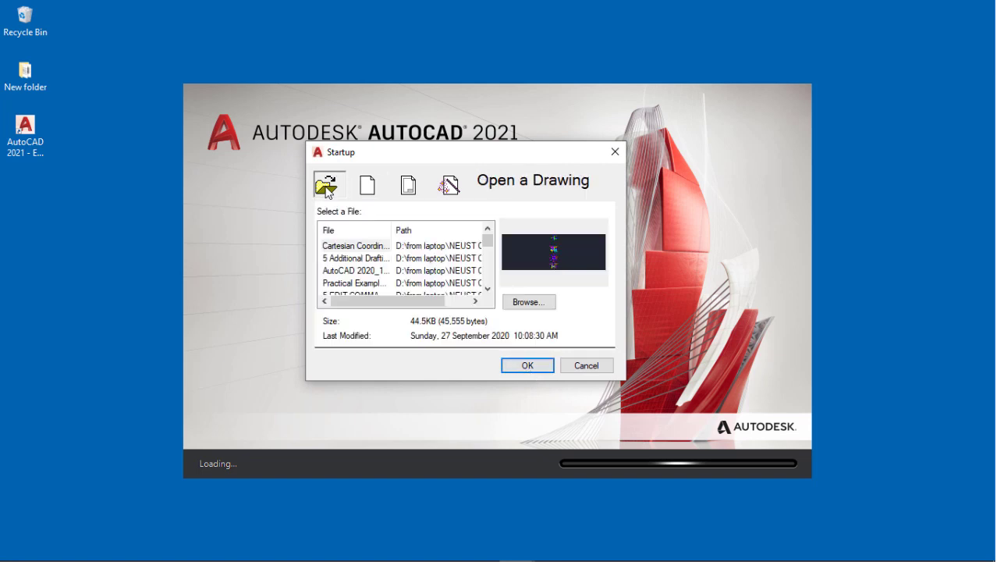
left_click(357, 247)
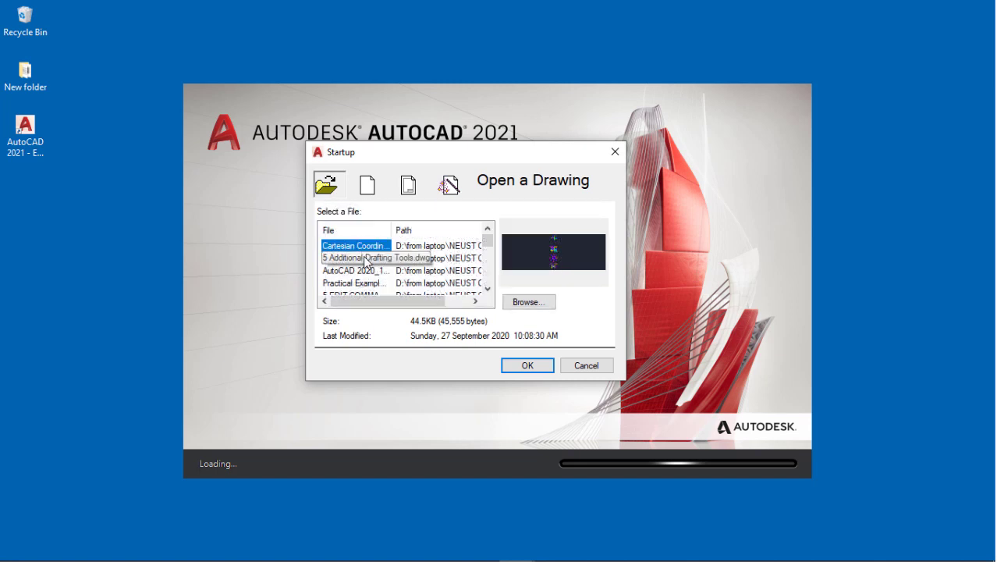
left_click(536, 366)
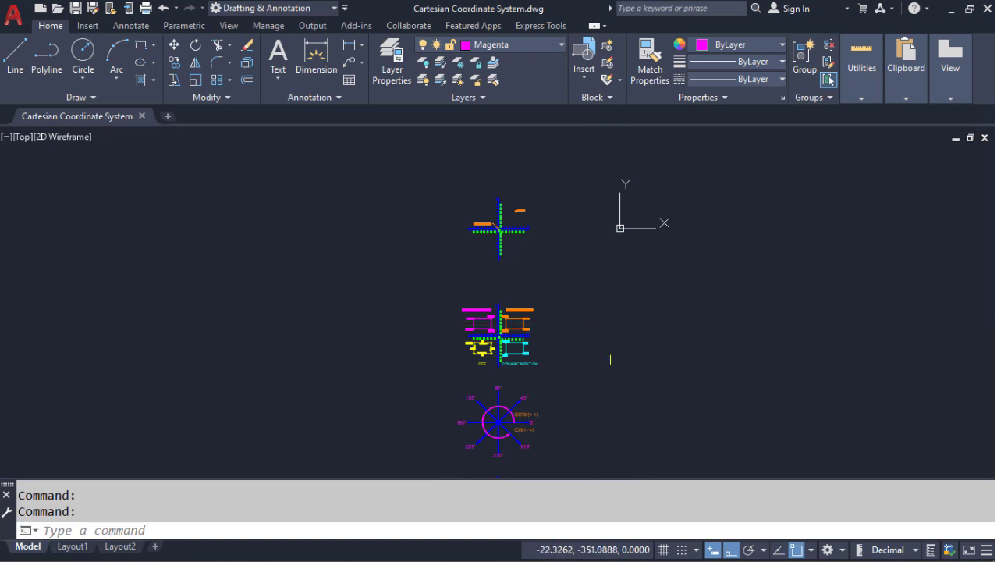
Step: Turn off dynamic input, ortho mode and object snap for the drawing
left_click(717, 552)
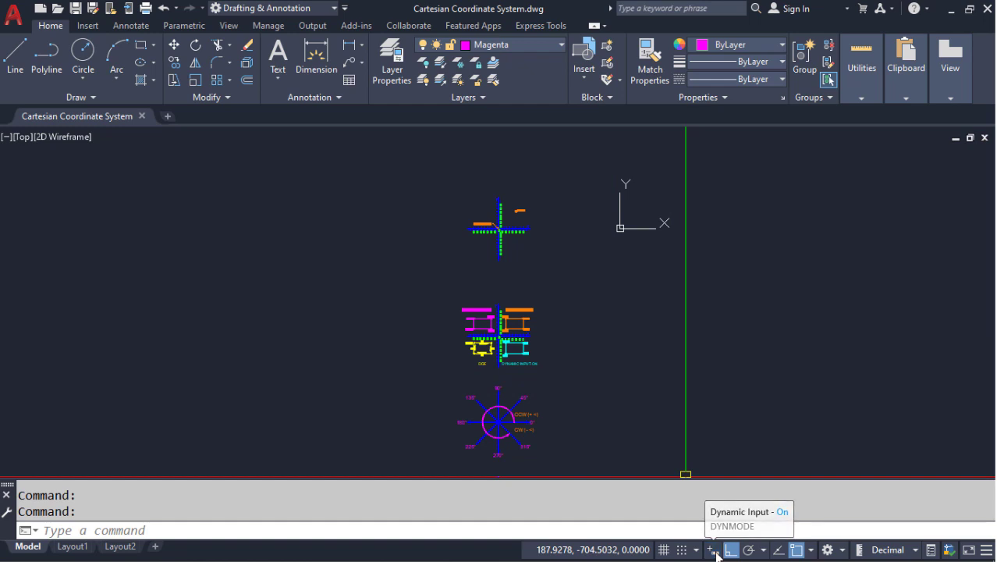
left_click(730, 552)
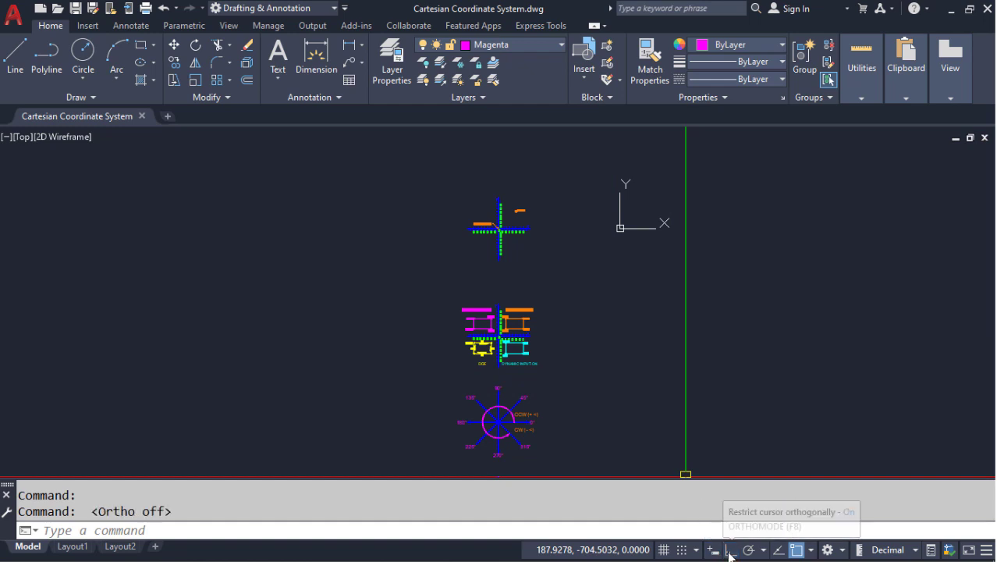
left_click(794, 548)
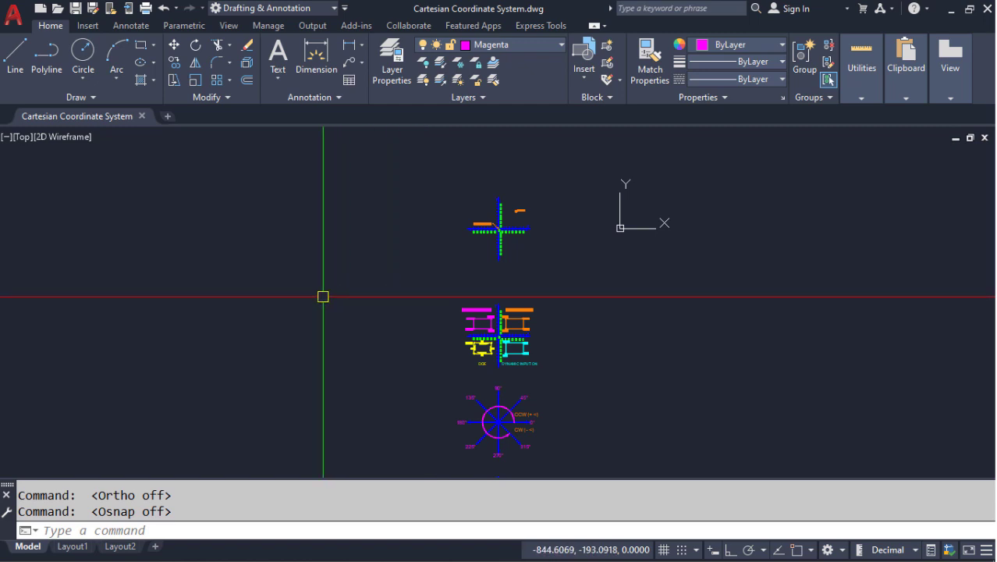
Step: Split the model space into two vertical viewports and switch the active viewport between them
left_click(7, 138)
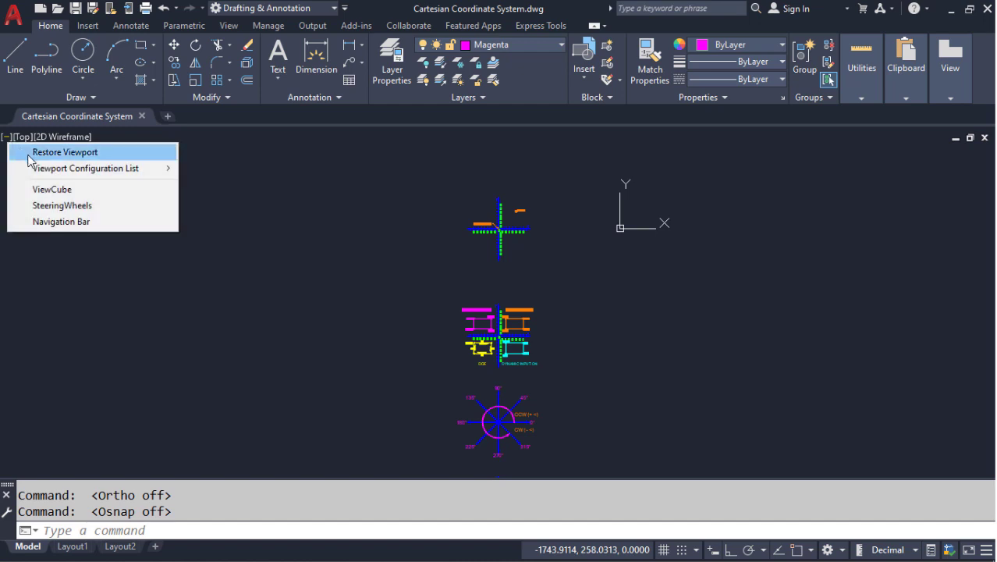
mouse_move(105, 168)
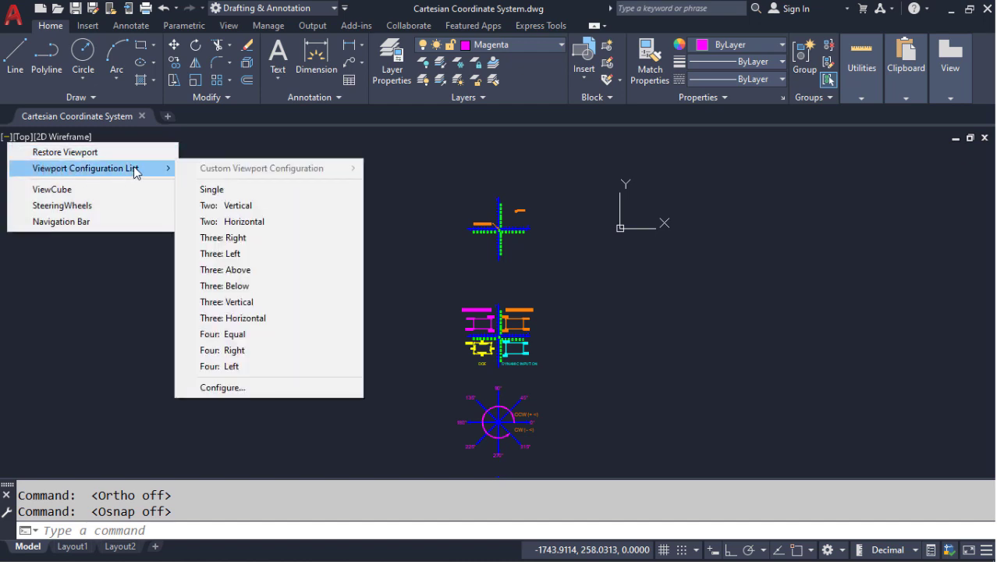
left_click(254, 206)
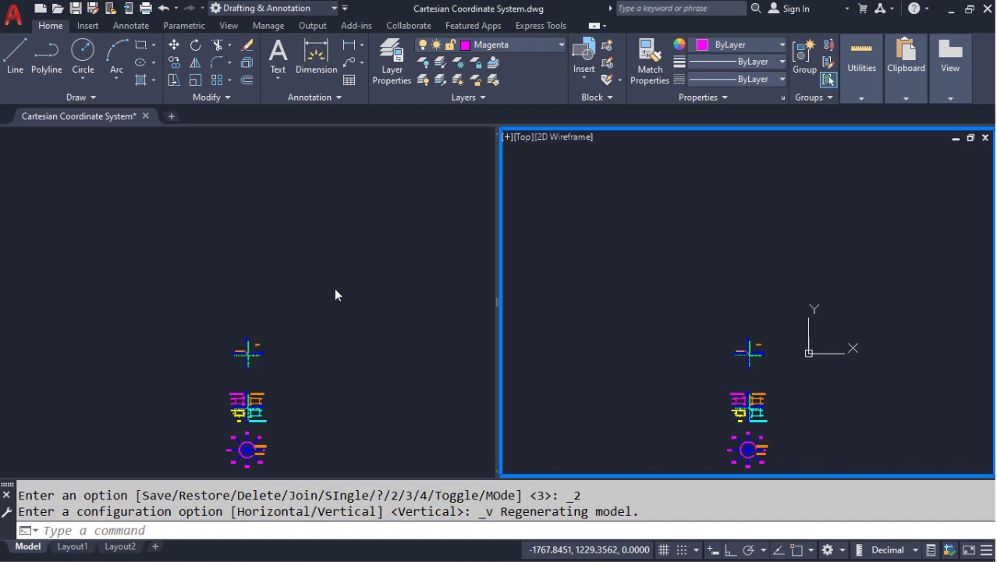
left_click(219, 233)
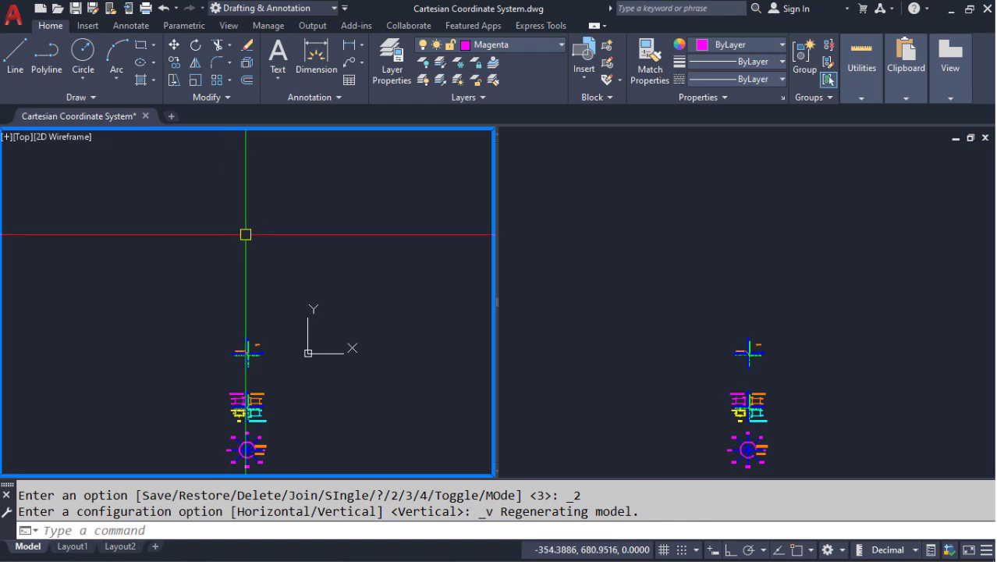
left_click(610, 241)
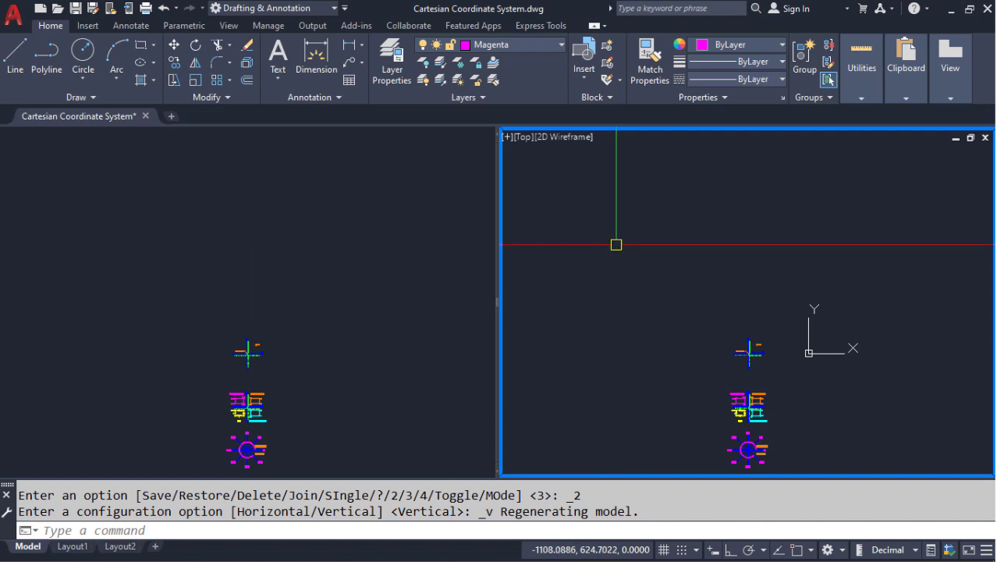
Step: Frame the coordinate plane with the origin point and the (50,50) point in the left viewport
left_click(303, 253)
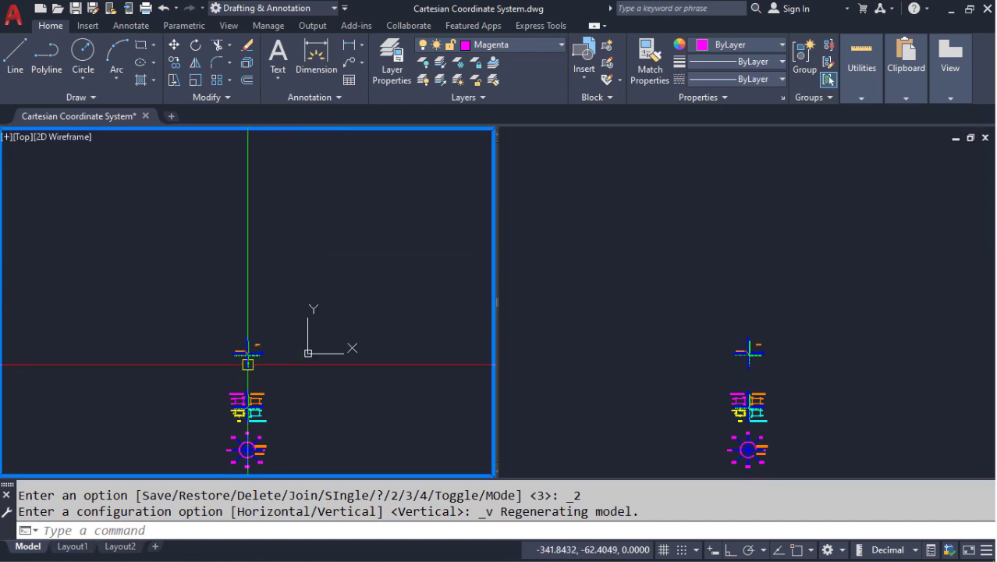
scroll(248, 363, "up", 3)
scroll(247, 363, "up", 5)
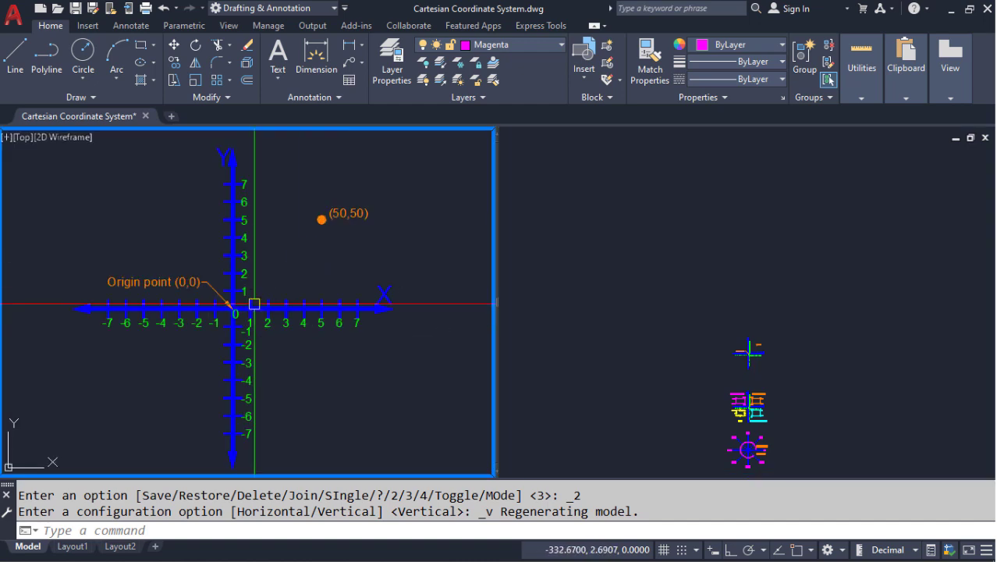
middle_click_drag(256, 288, 259, 282)
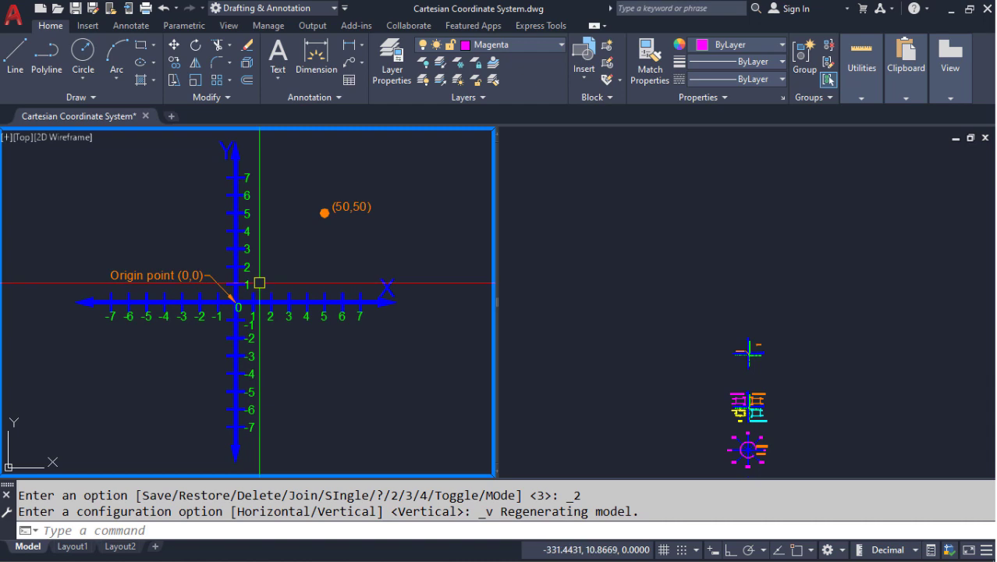
Step: Show an empty drawing area around the UCS origin in the right viewport, moving the reference diagrams out of sight
left_click(597, 281)
scroll(816, 351, "up", 5)
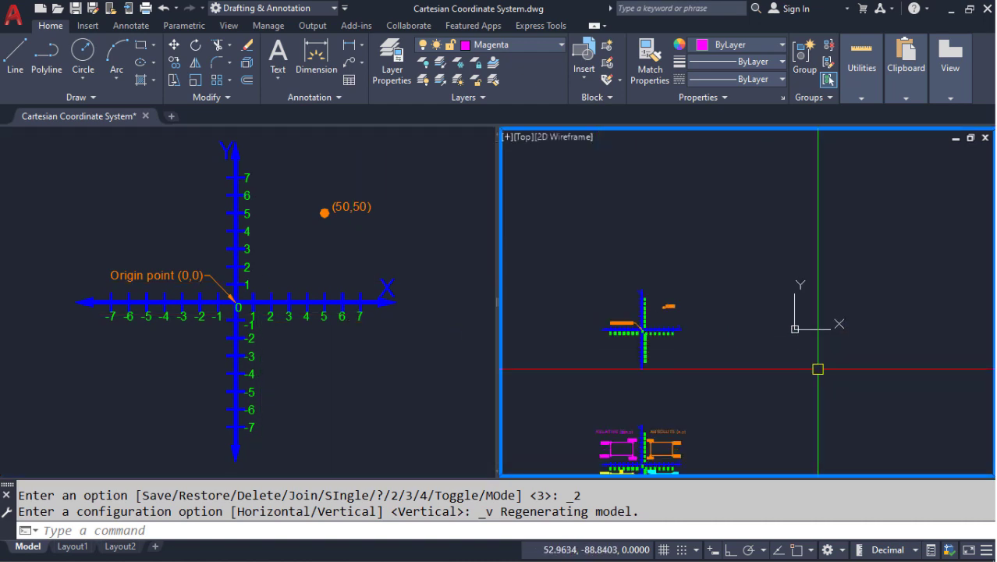
middle_click_drag(795, 309, 776, 333)
middle_click_drag(643, 325, 994, 318)
mouse_move(703, 311)
middle_mouse_down()
mouse_move(915, 301)
mouse_move(915, 323)
mouse_move(598, 338)
middle_mouse_up()
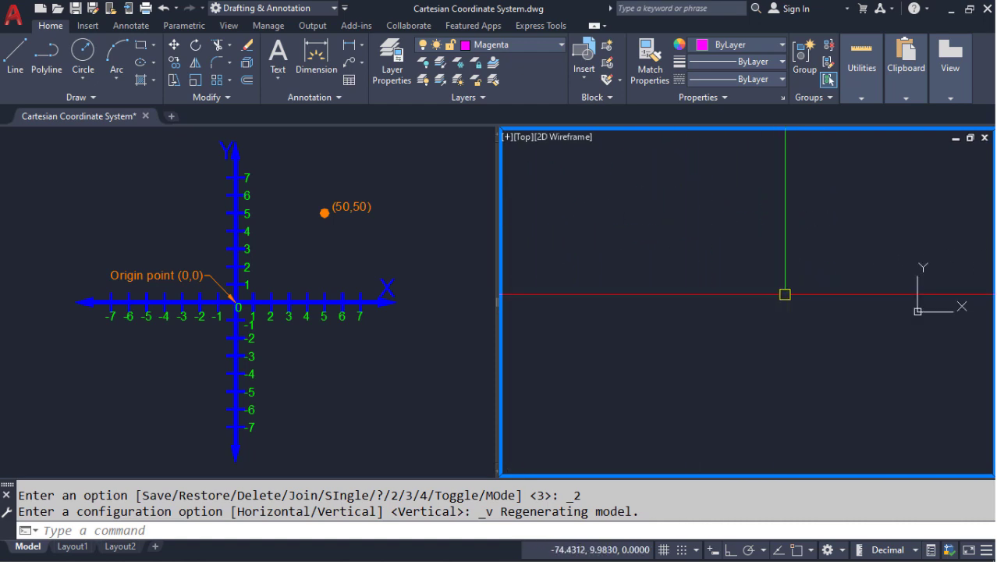
middle_click_drag(786, 292, 605, 286)
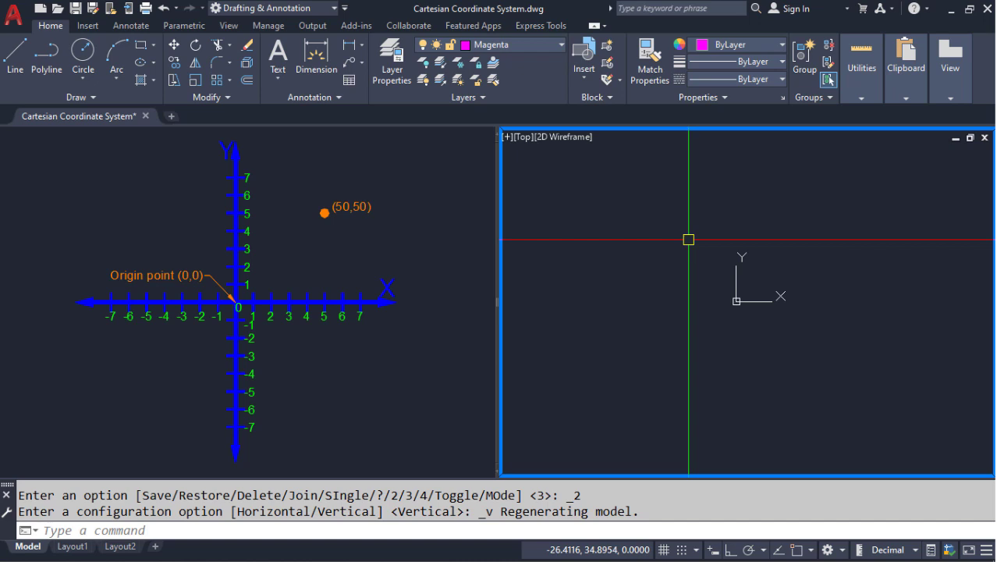
Step: Draw a donut with inside diameter 0 and outside diameter 5 centred at 50,50 in the right viewport
type("D")
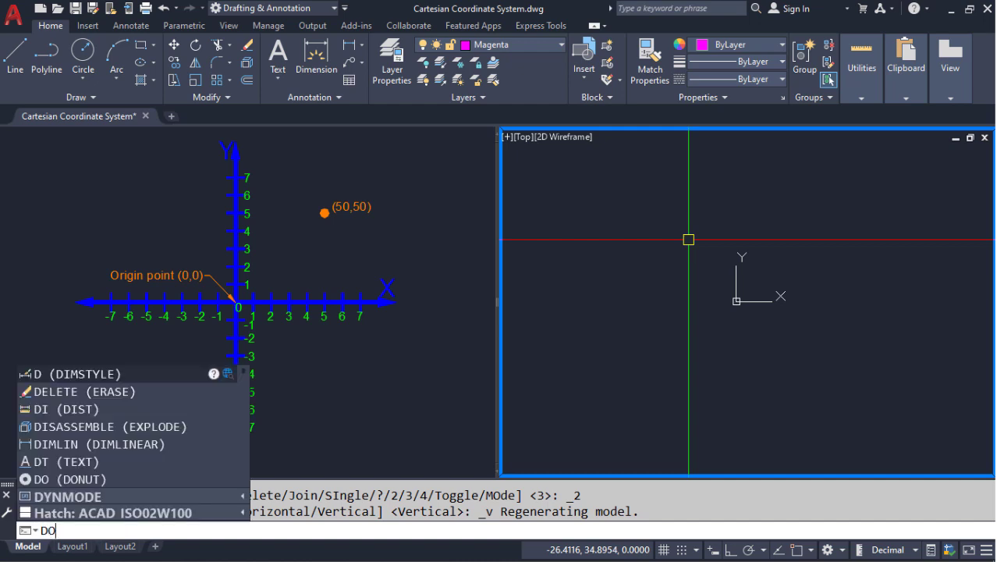
type("O")
key("Return")
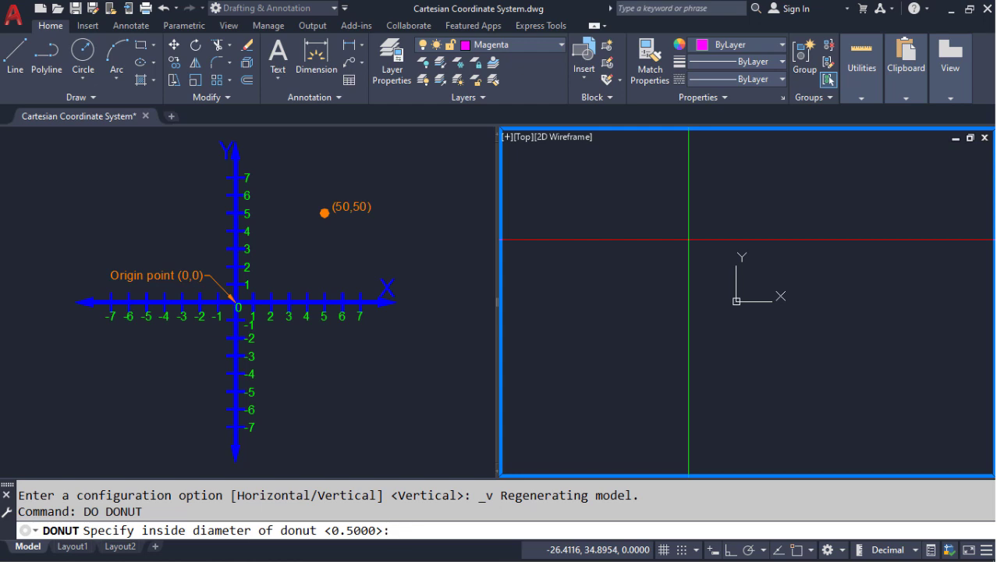
type("0")
key("Return")
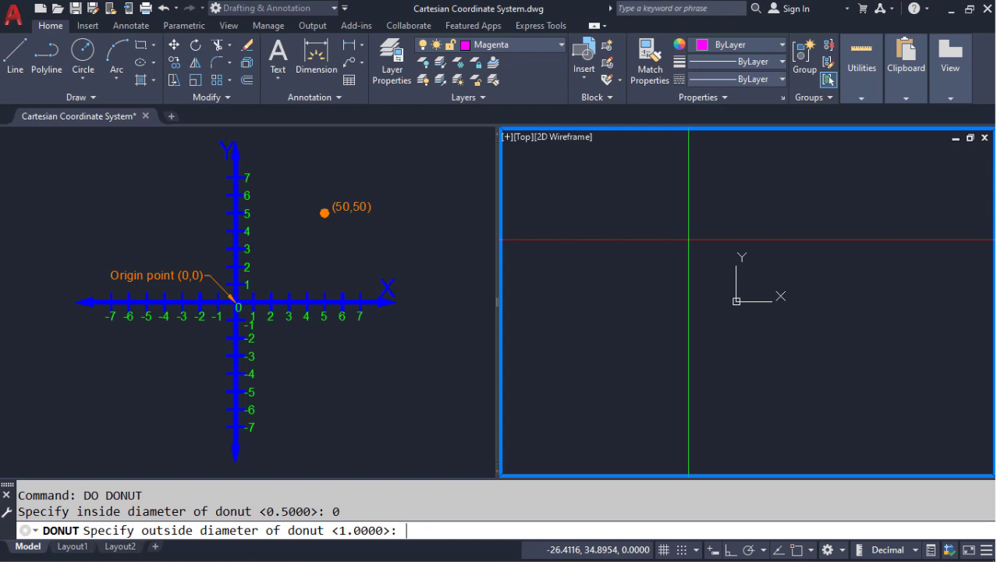
type("5")
key("Return")
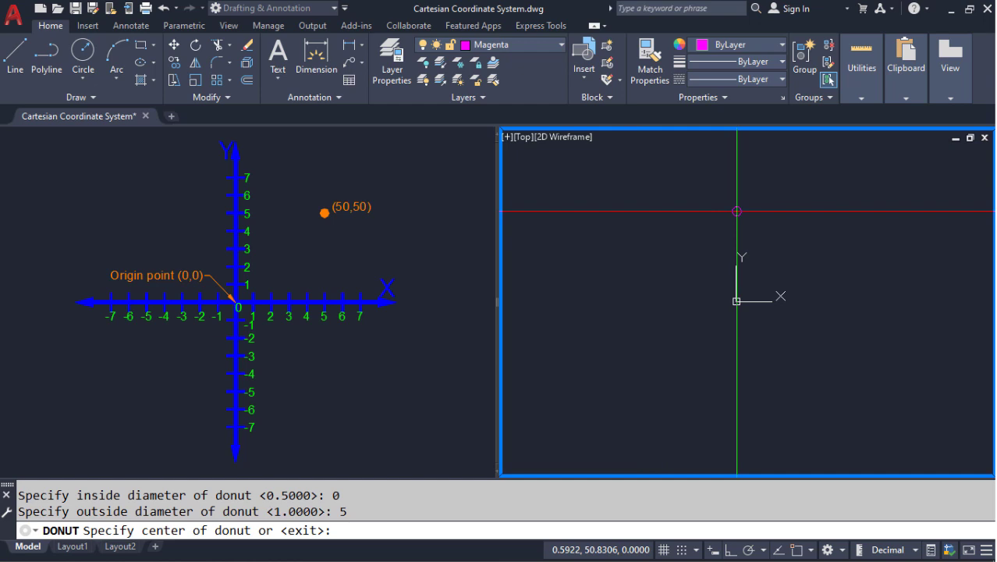
type("50,50")
key("Return")
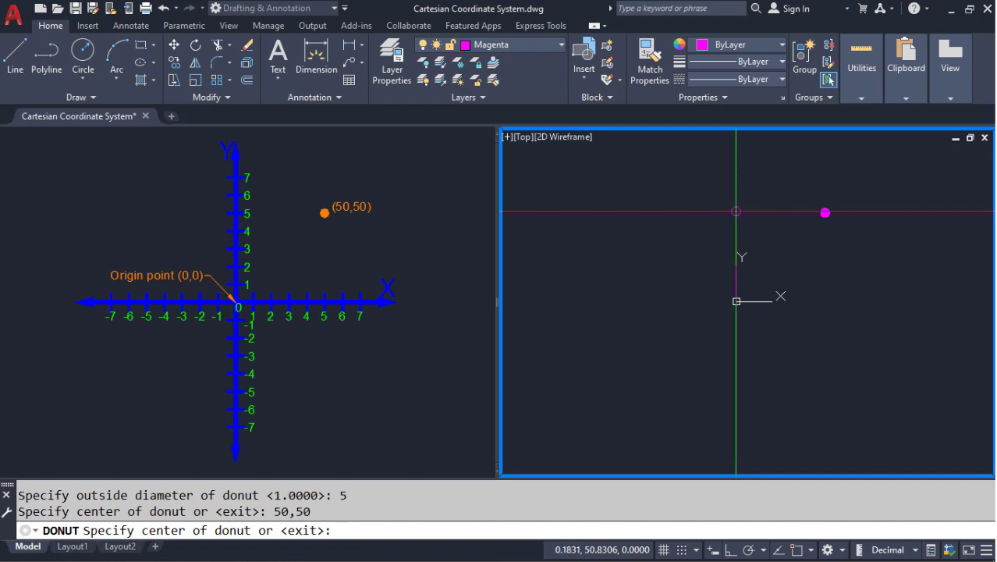
key("Return")
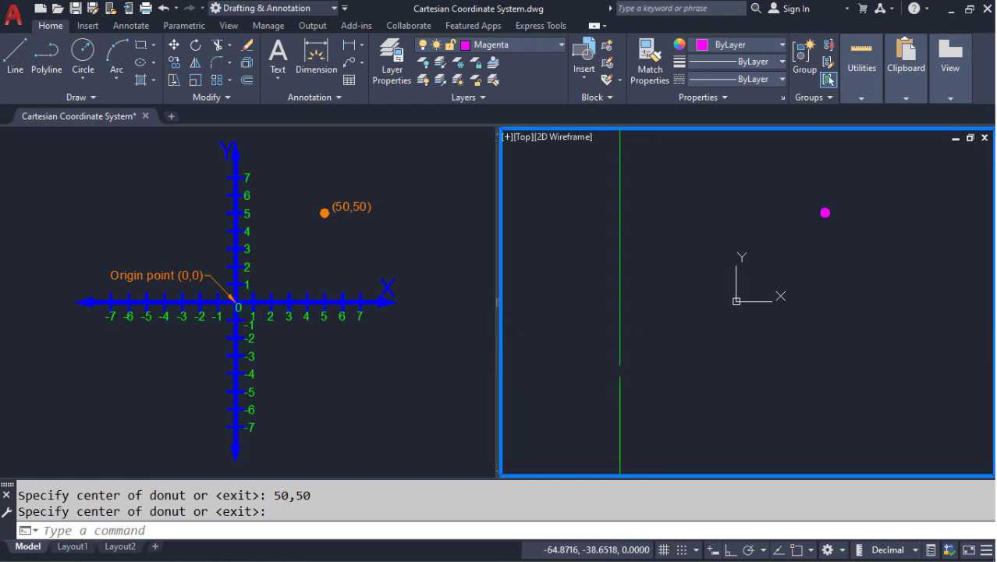
Step: Bring the diagram of the absolute, relative, DDE and dynamic input rectangles into the left viewport
left_click(336, 383)
mouse_move(308, 403)
middle_mouse_down()
mouse_move(322, 240)
mouse_move(305, 332)
mouse_move(301, 208)
middle_mouse_up()
mouse_move(301, 325)
middle_mouse_down()
mouse_move(308, 209)
mouse_move(307, 290)
mouse_move(308, 247)
middle_mouse_up()
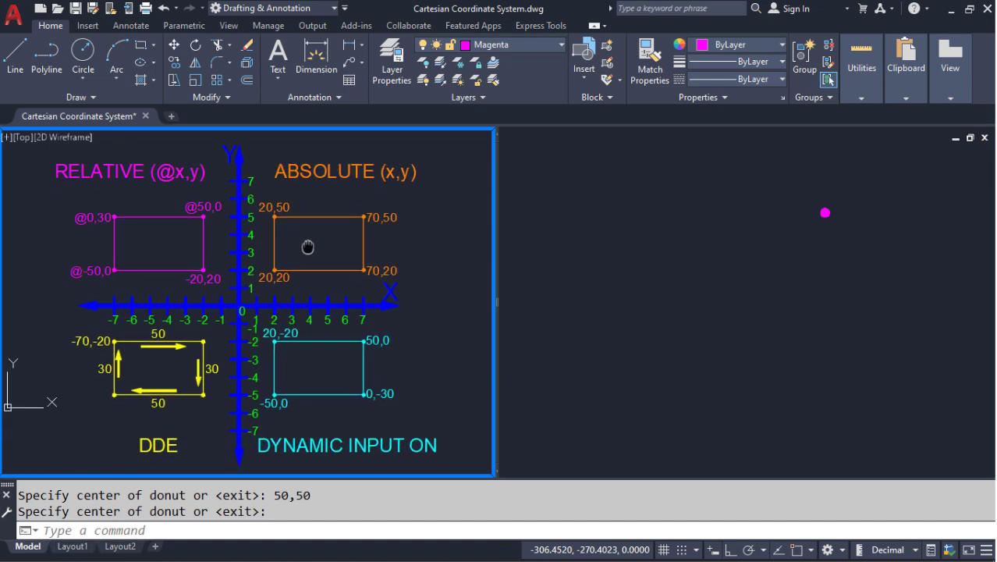
Step: Erase the magenta donut at 50,50 in the right viewport
left_click(788, 309)
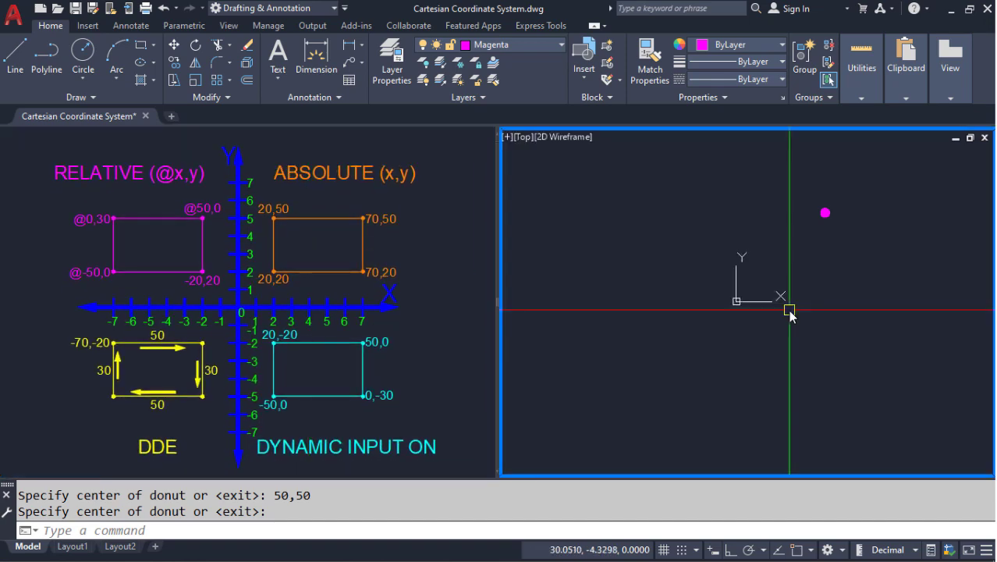
key("Return")
left_click(837, 230)
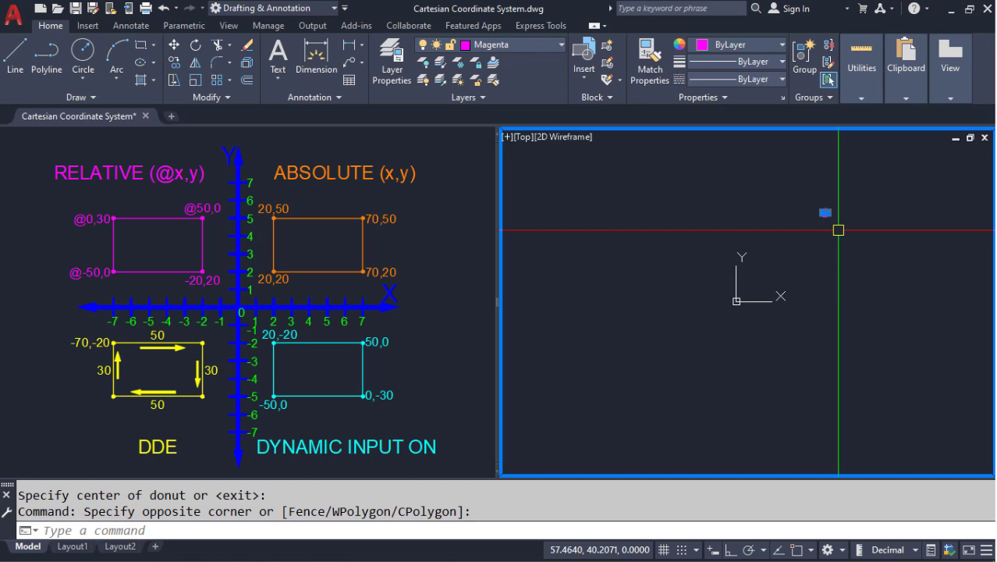
key("Delete")
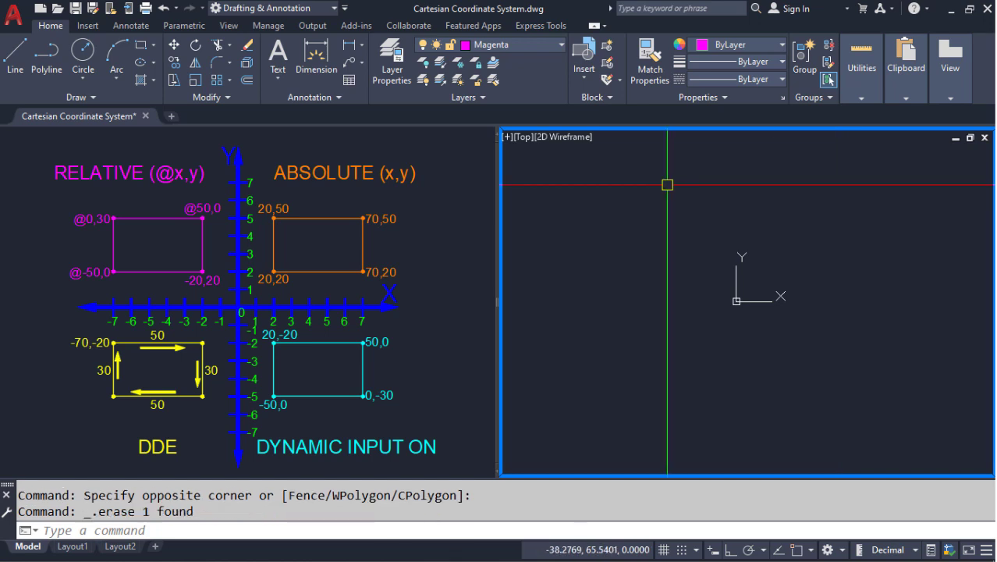
Step: Make Orange the current layer and draw a line from absolute point 20,20 to 70,20 in the right viewport
left_click(534, 45)
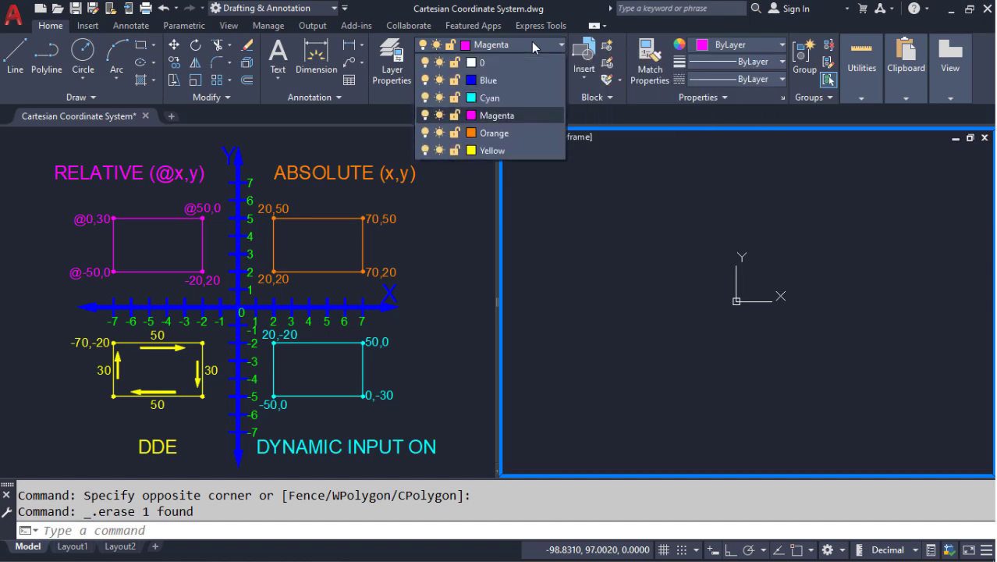
left_click(518, 133)
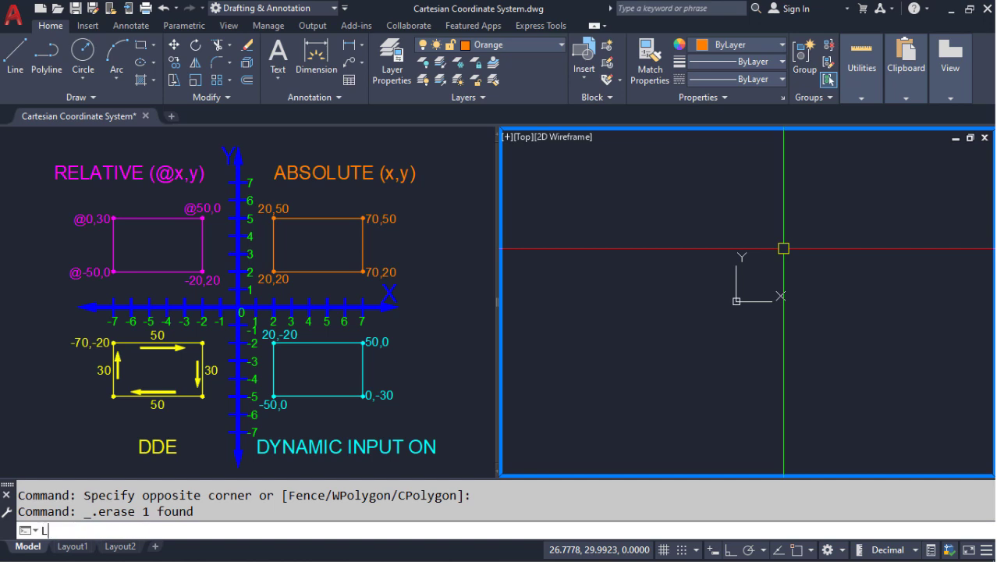
type("l")
key("Return")
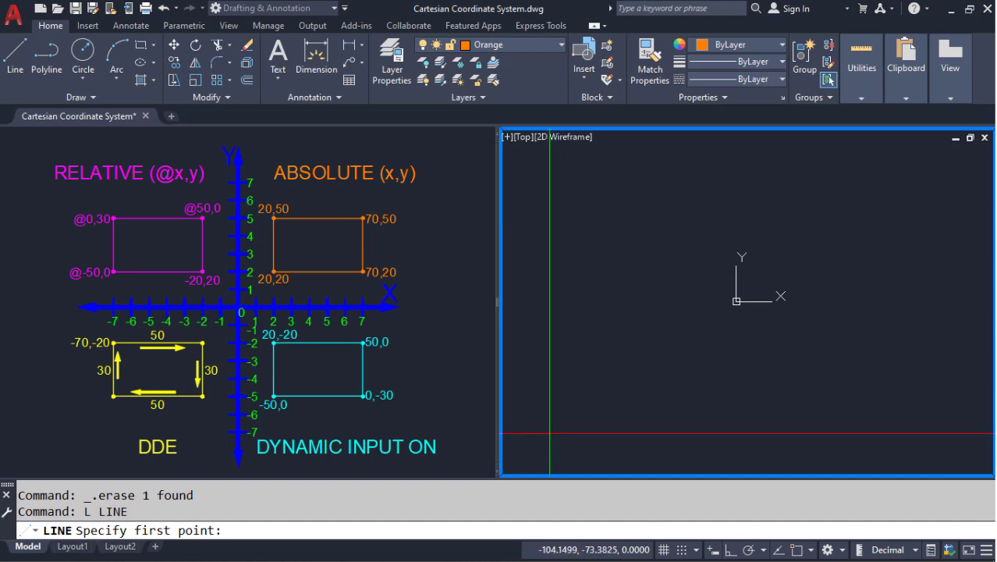
type("20,20")
key("Return")
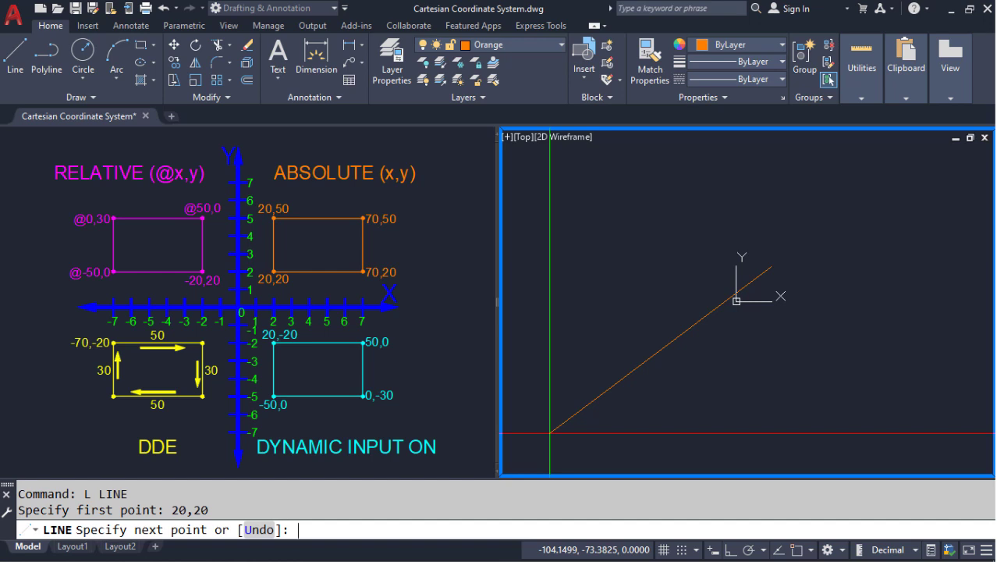
type("70,20")
key("Return")
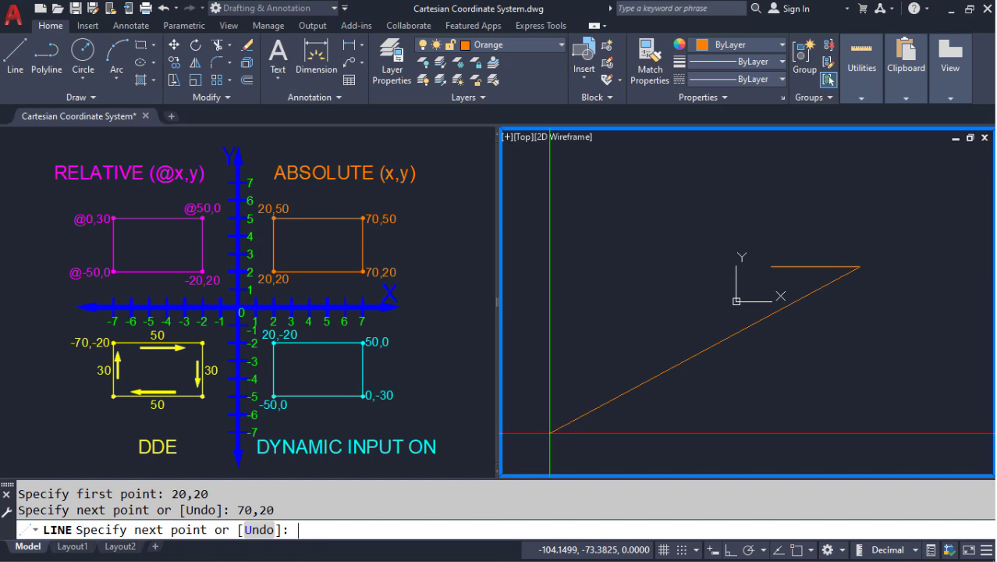
Step: Continue the orange line through absolute points 70,50 and 20,50, and close it into a rectangle
type("70,50")
key("Return")
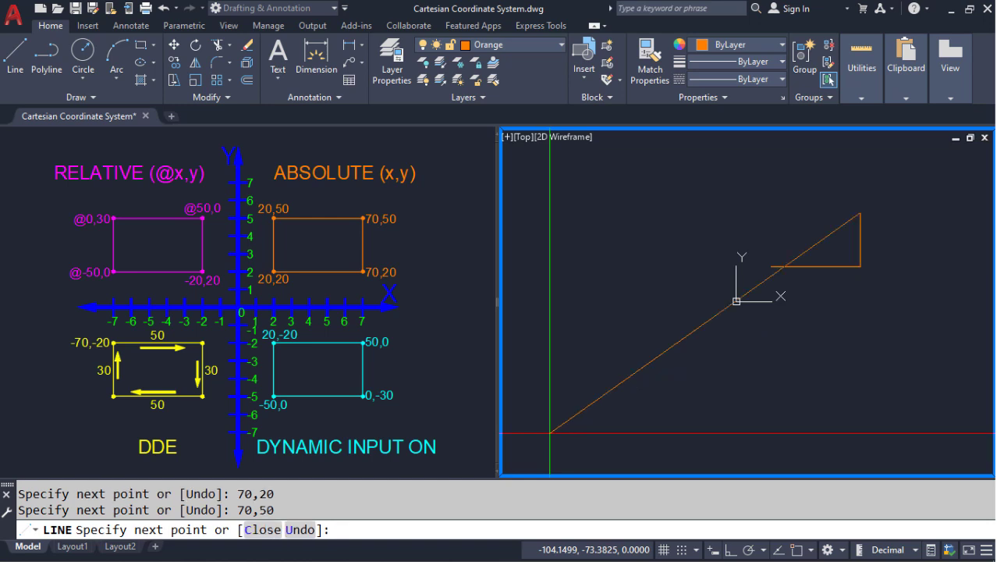
type("20,50")
key("Return")
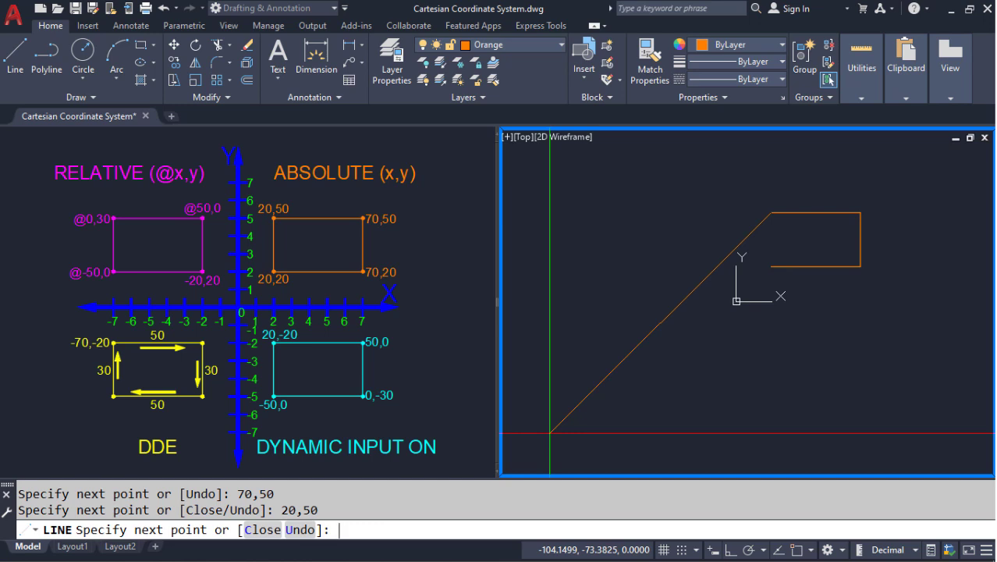
type("C")
key("Return")
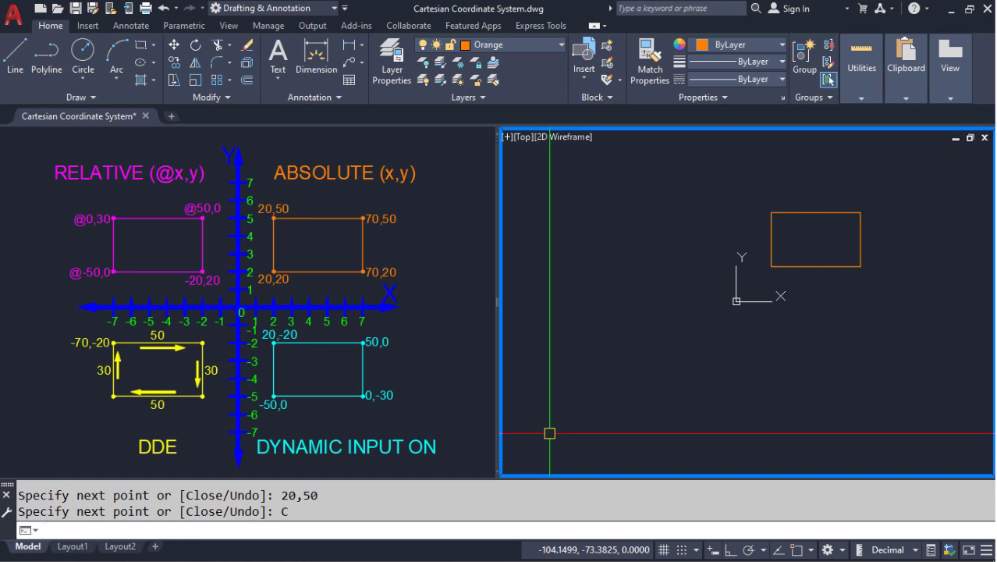
Step: Make Magenta the current layer and draw a line from -20,20 to the relative point @-50,0
left_click(517, 45)
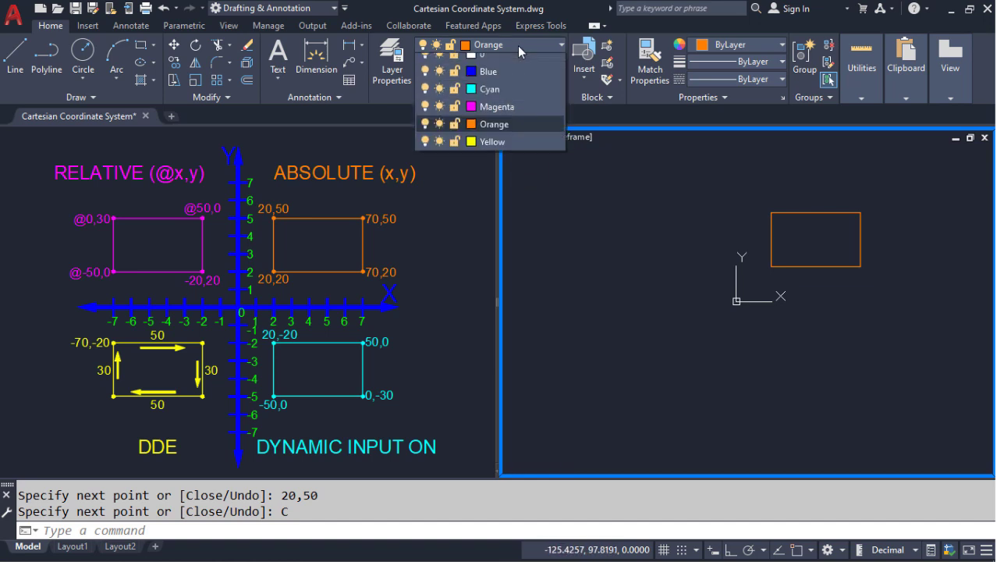
left_click(517, 115)
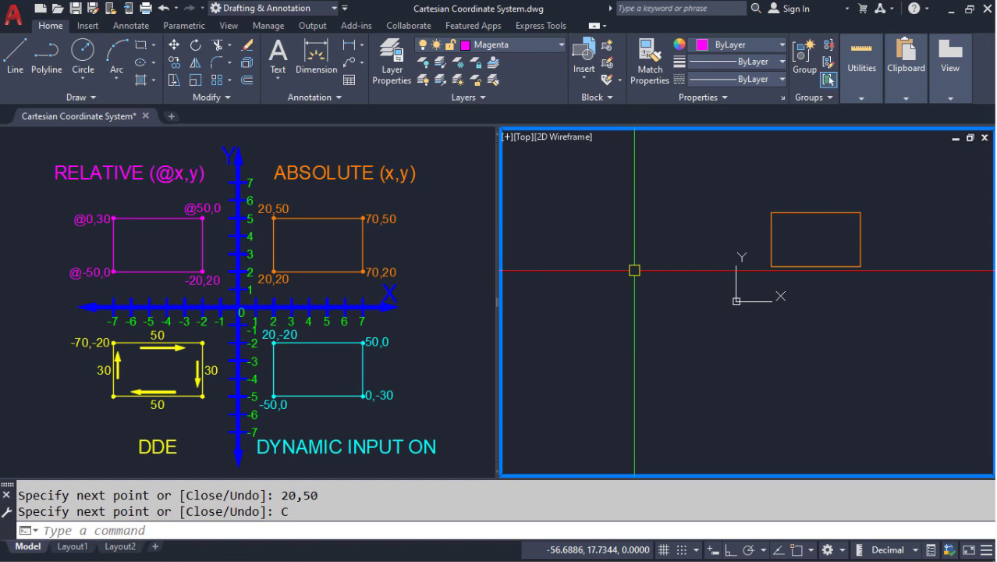
type("L")
key("Return")
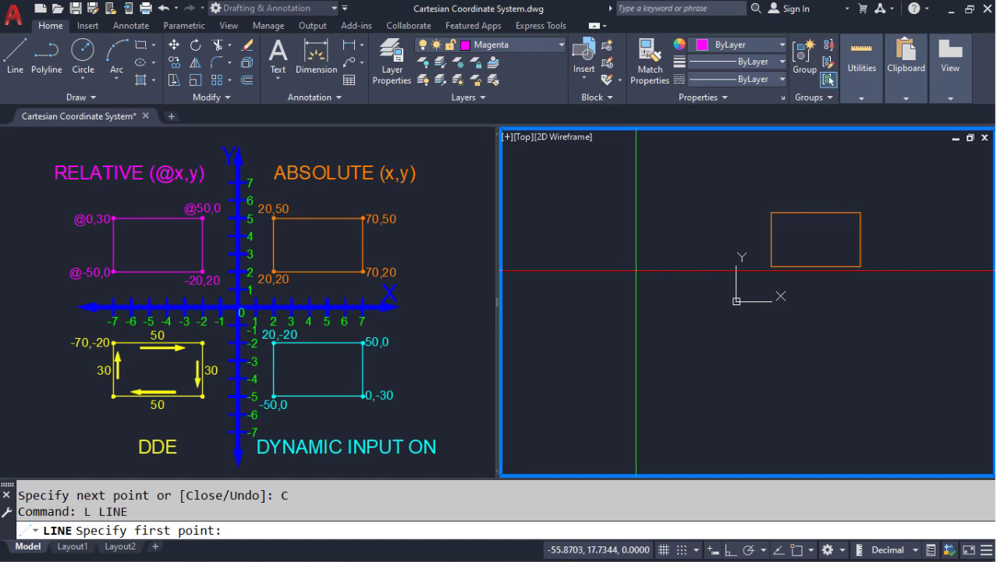
type("-20,20")
key("Return")
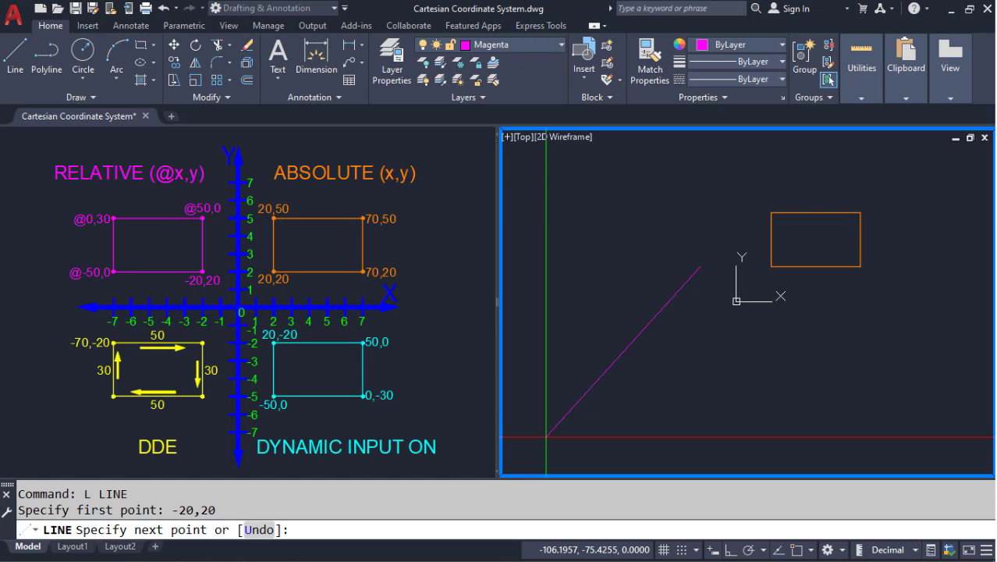
type("@")
type("-50,0")
key("Return")
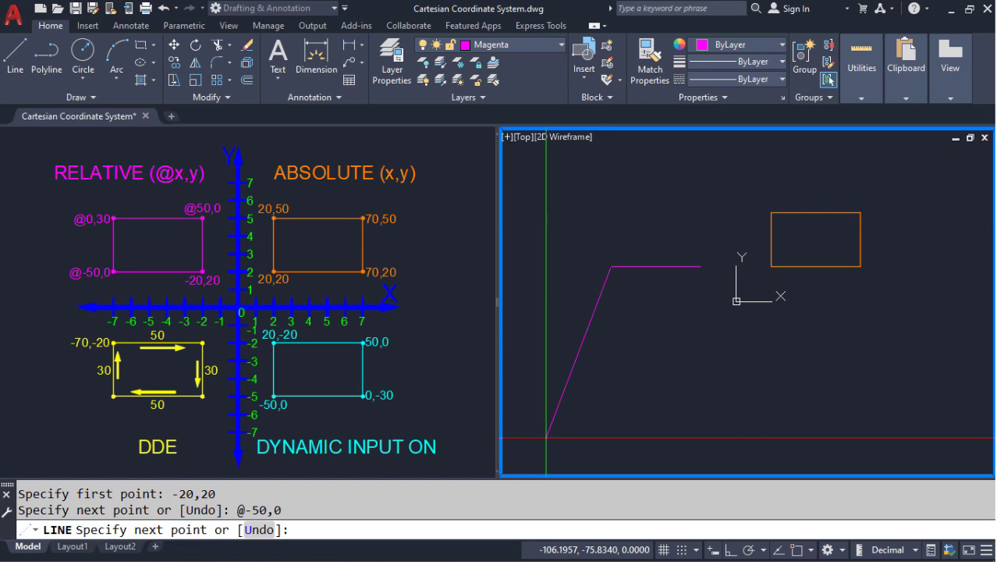
type("@0,")
type("30")
key("Return")
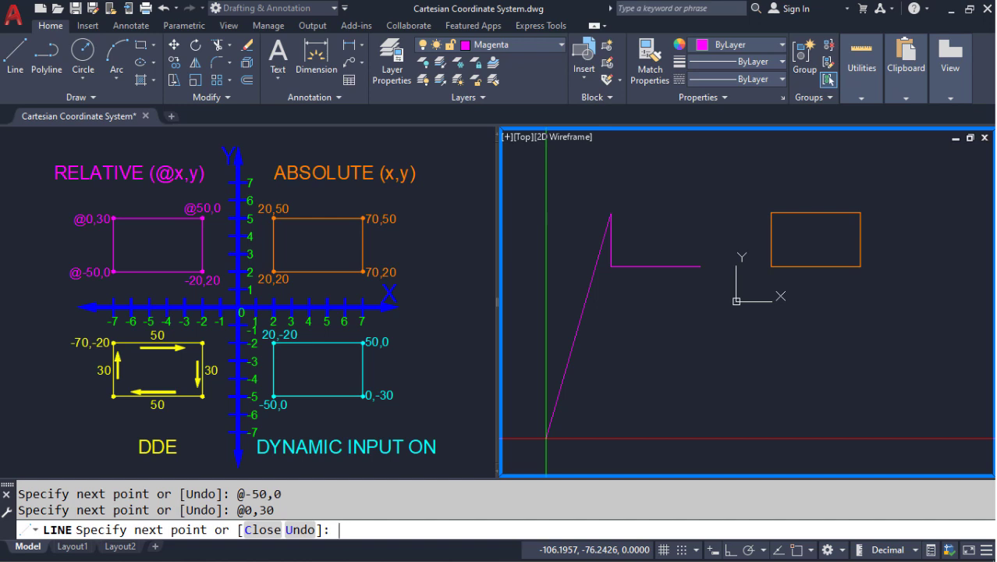
type("@50,0")
key("Return")
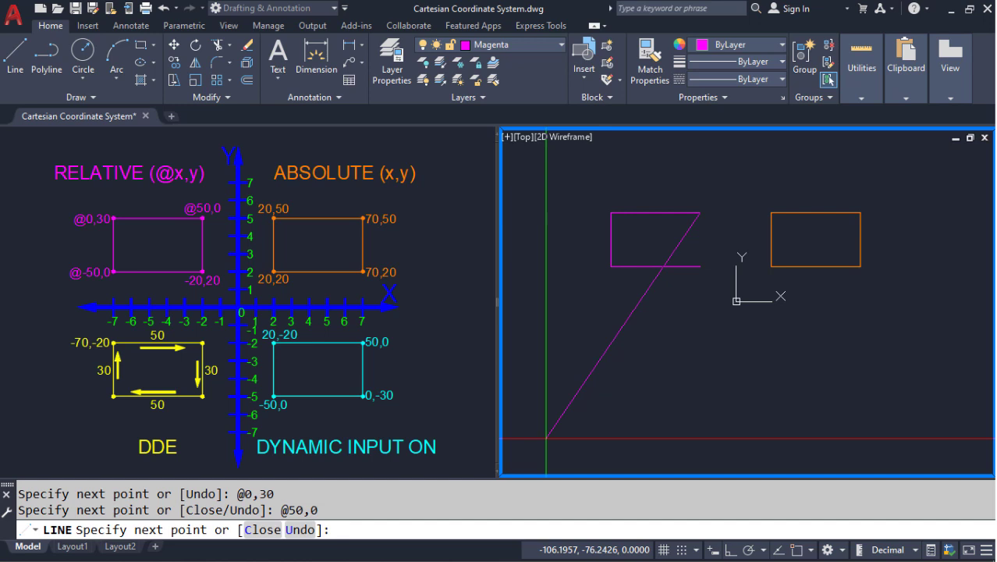
type("c")
key("Return")
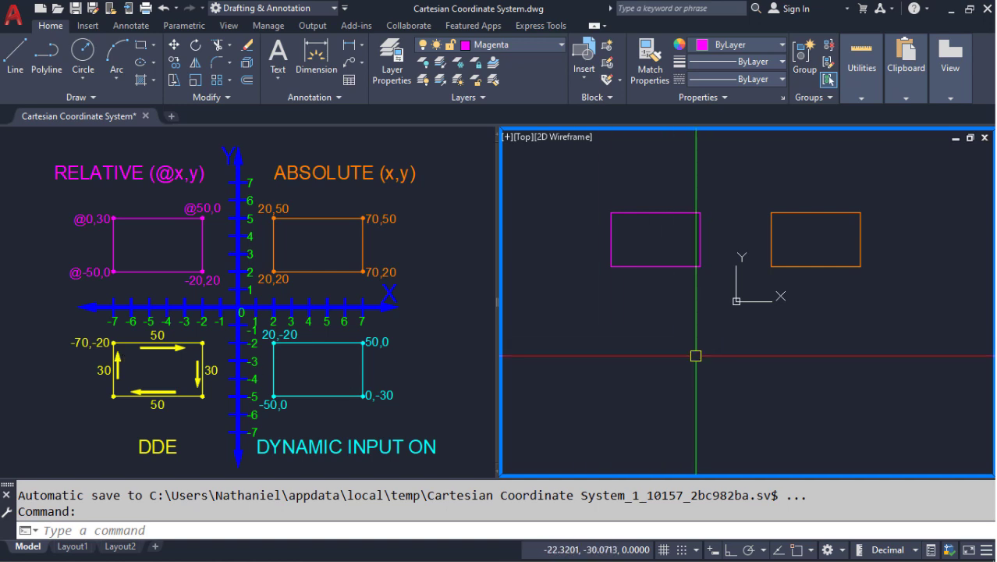
Step: On the Yellow layer with Ortho on, draw a line from -70,-20 extending 50 units in the positive X direction by direct distance entry
left_click(535, 47)
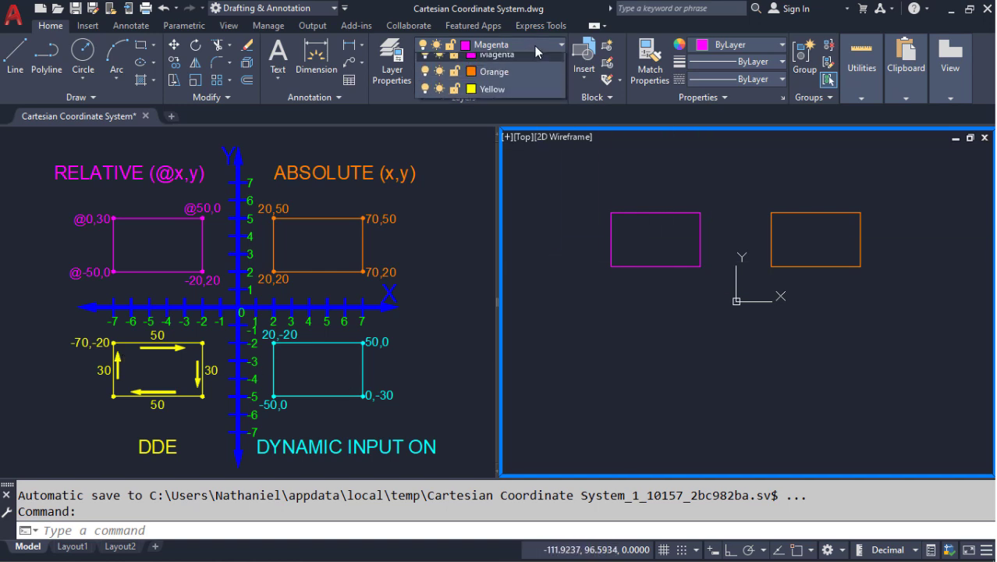
left_click(488, 149)
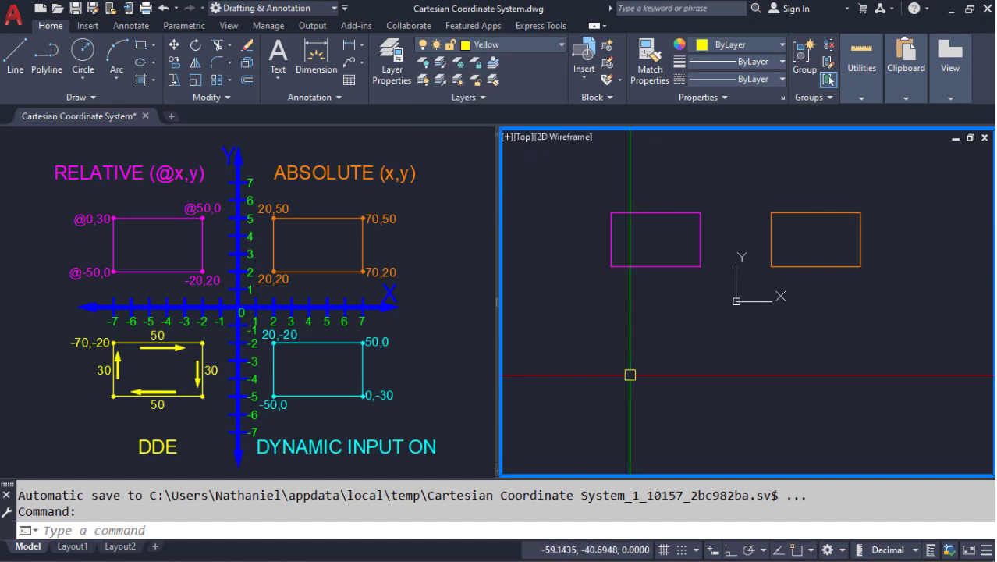
type("l")
key("Return")
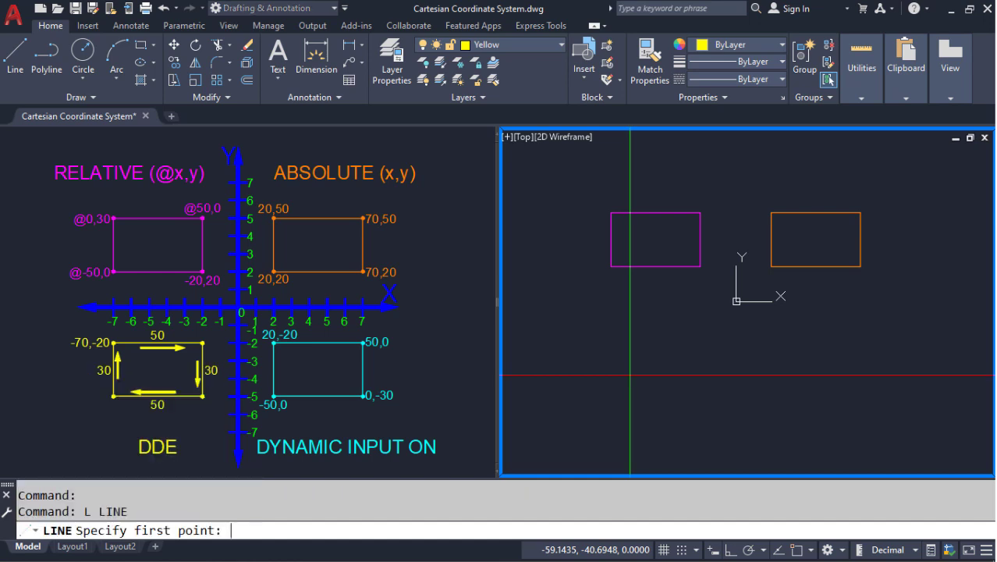
type("-70,-20")
key("Return")
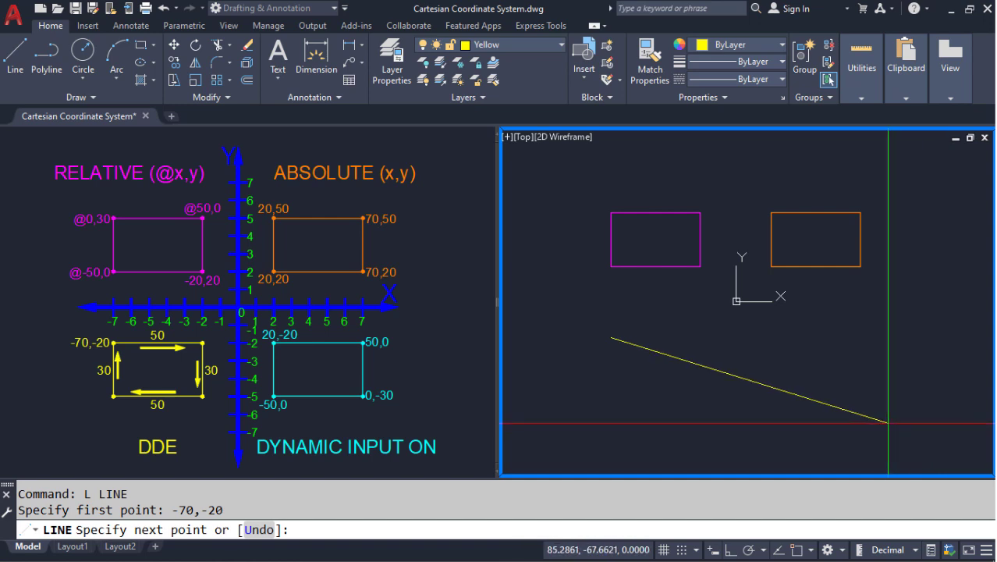
key("F8")
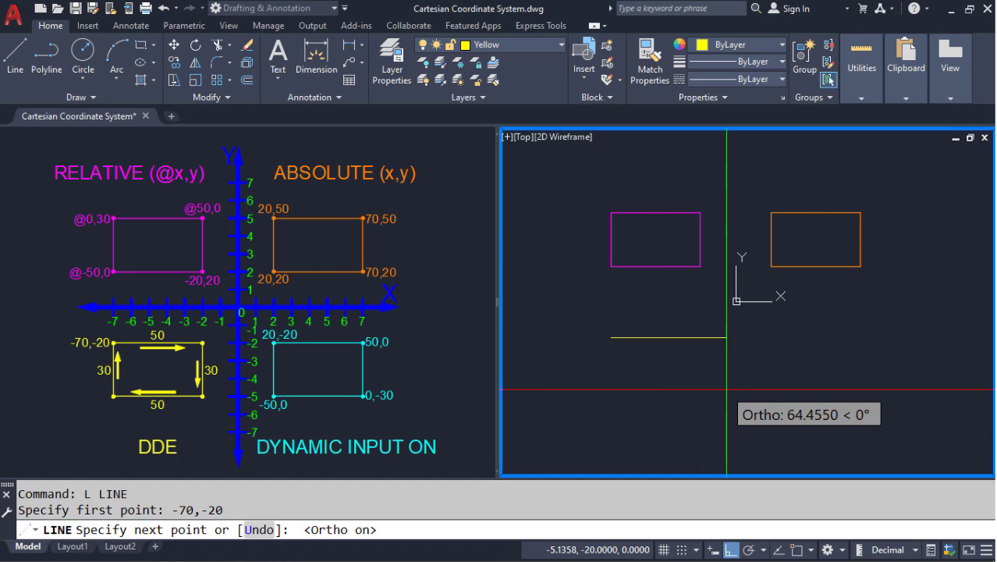
type("50")
key("Return")
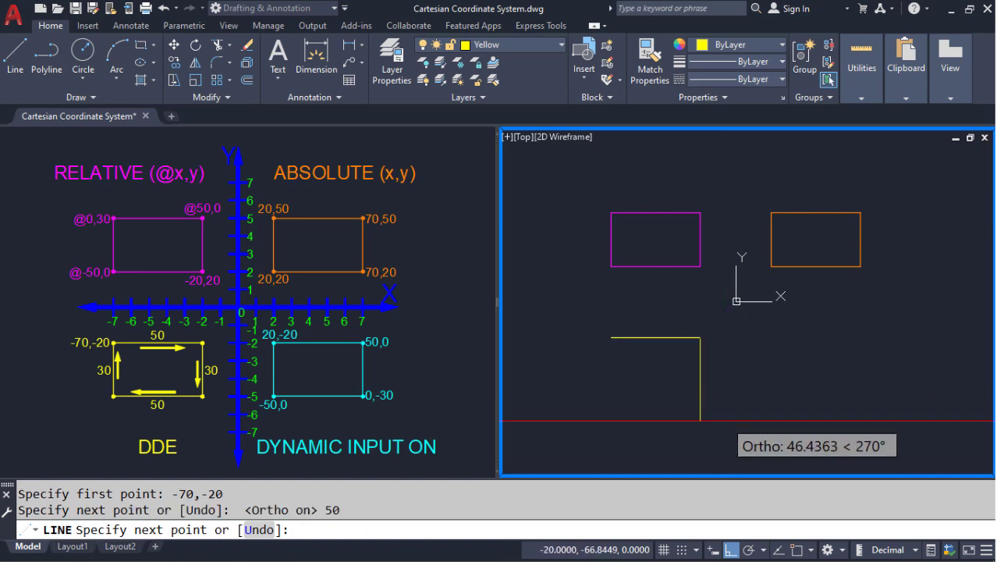
Step: Continue the yellow line 30 units downward and 50 units in the negative X direction, and close it into a rectangle
type("30")
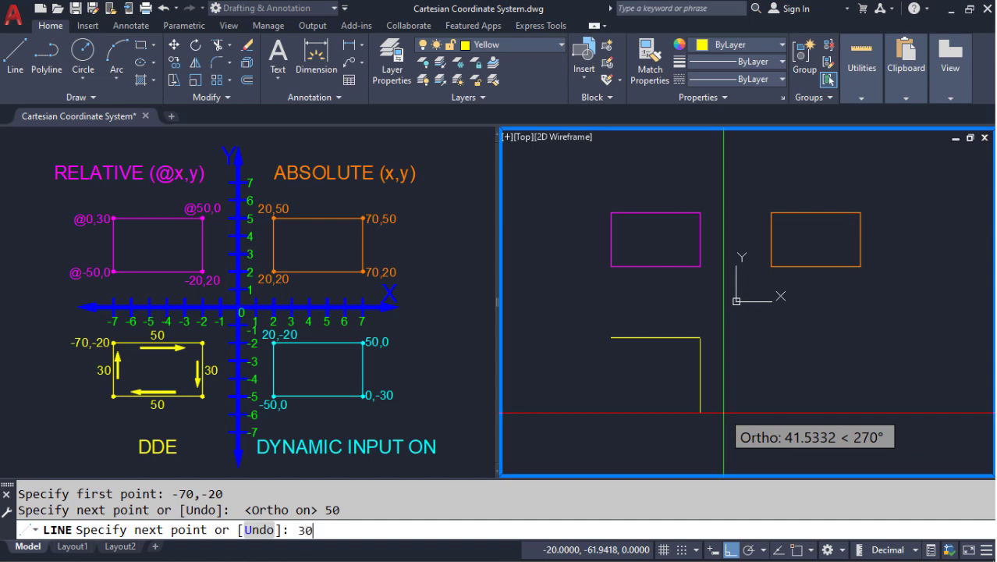
key("Return")
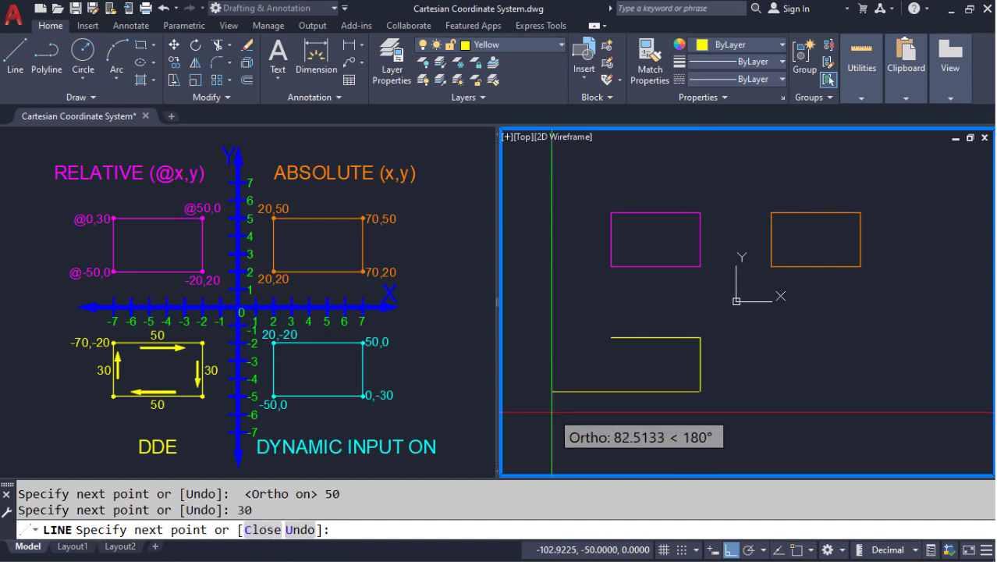
type("50")
key("Return")
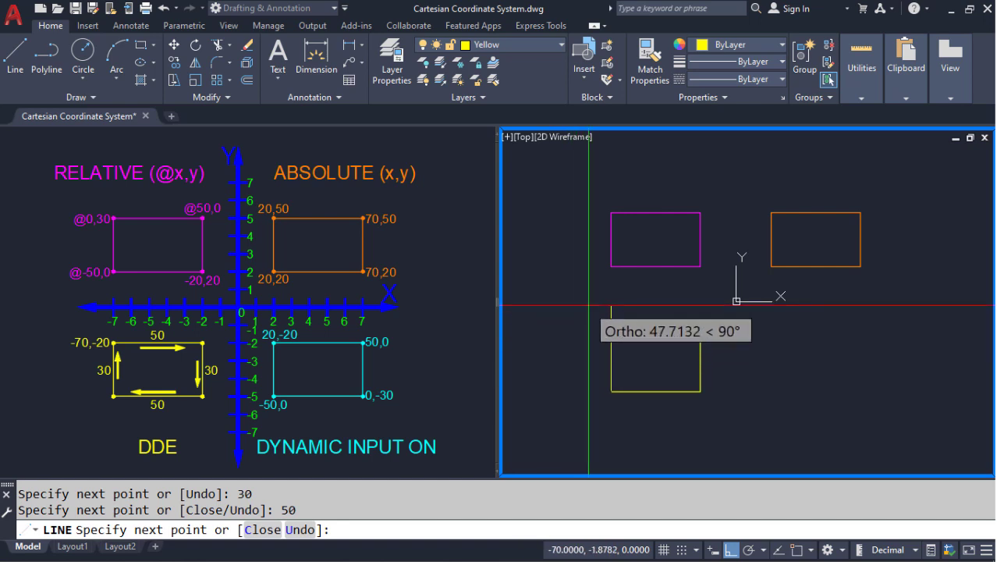
type("C")
key("Return")
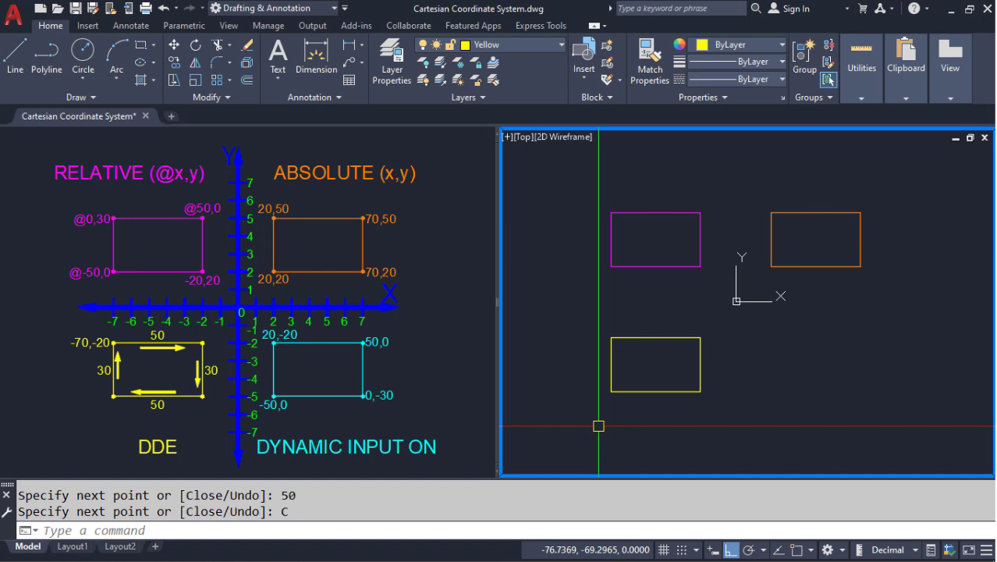
Step: Turn on dynamic input and start a line at 20,-20 below the orange rectangle
key("F8")
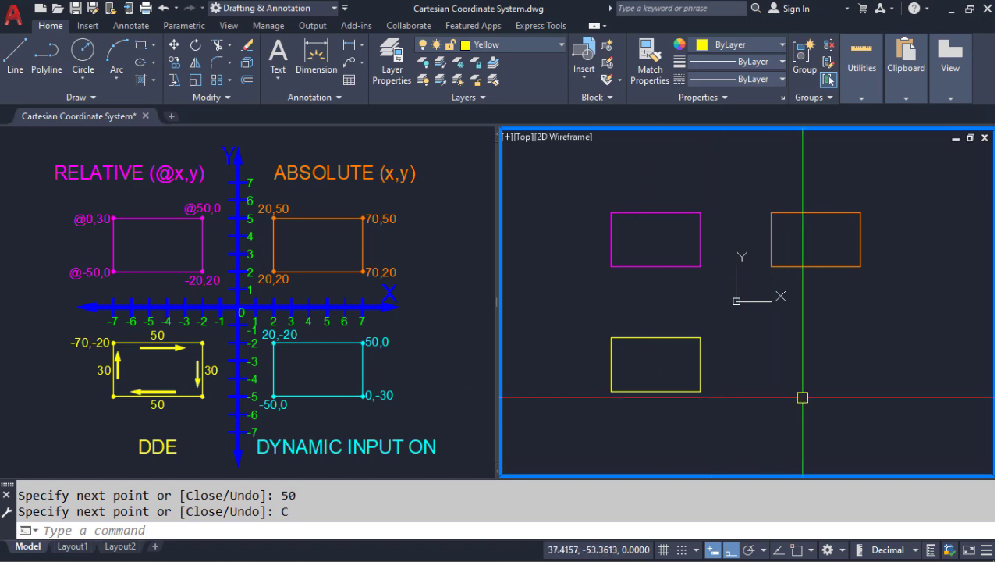
type("L")
key("Return")
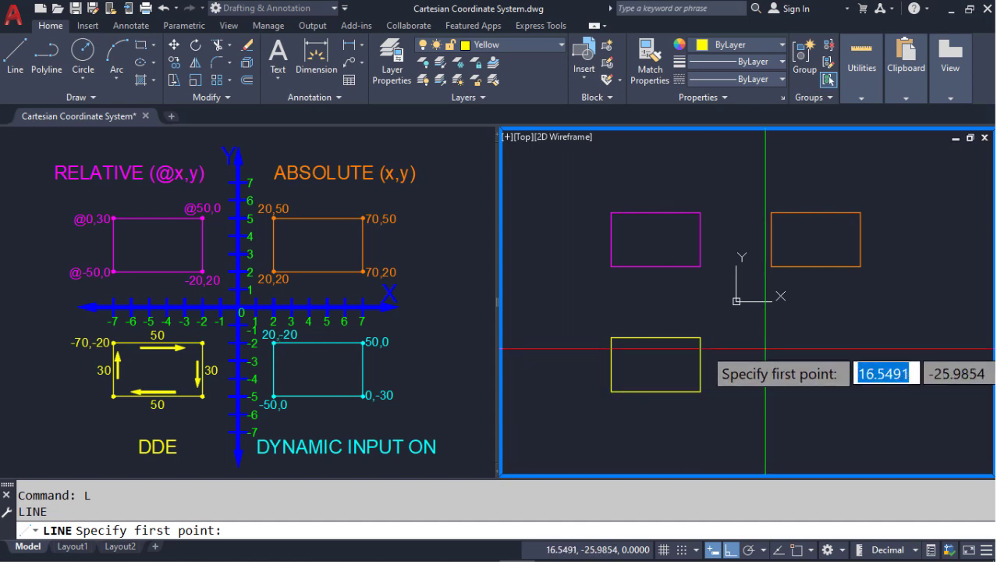
type("20")
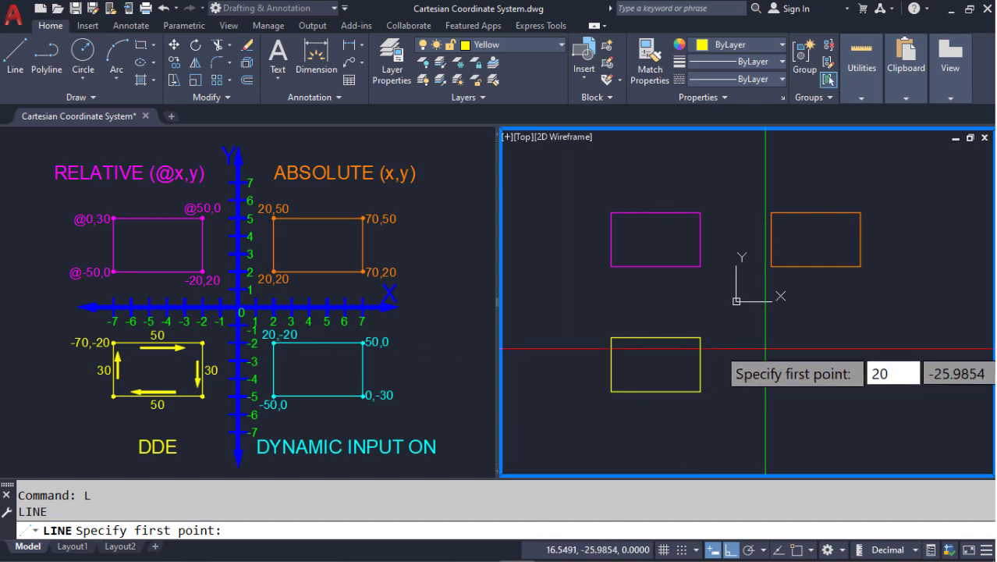
key("Tab")
type("-20")
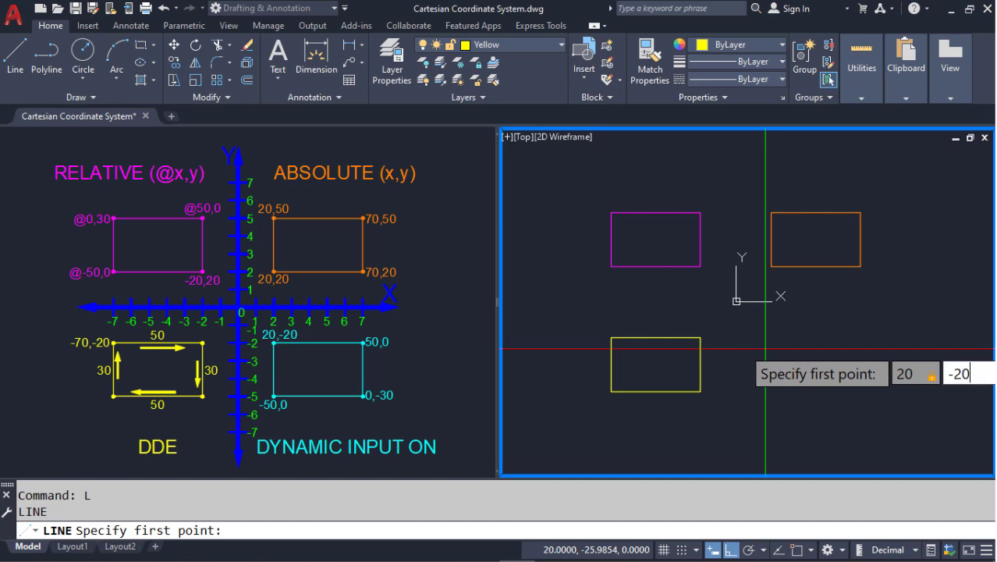
key("Return")
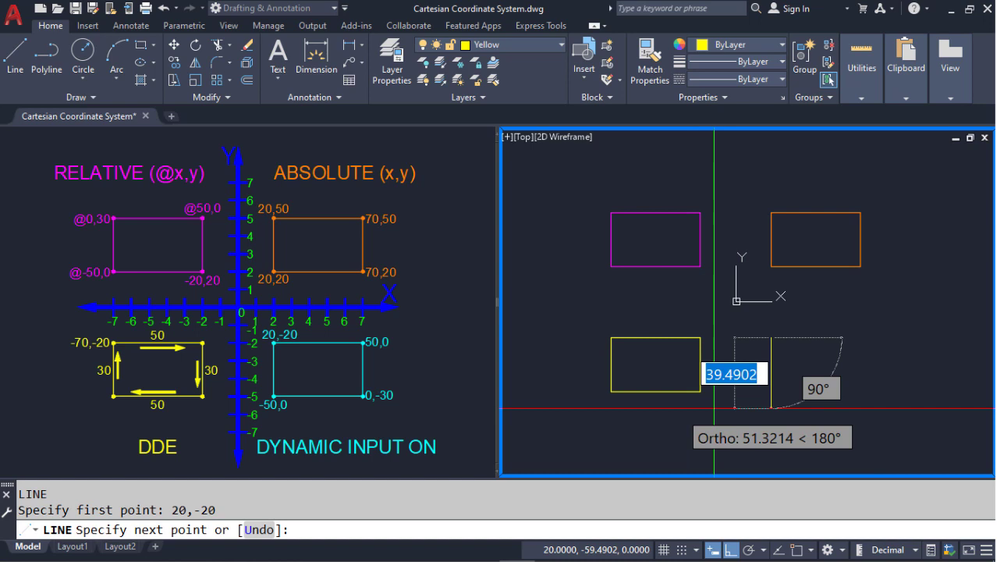
Step: Turn Ortho off and draw the first line segment from 20,-20 with a dynamic input offset of 50,0
key("F8")
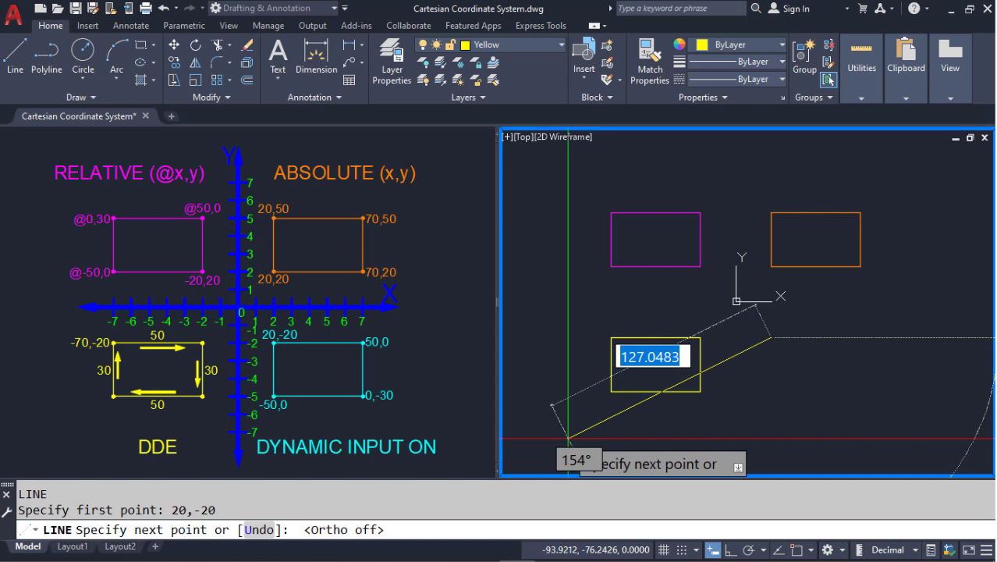
type("50")
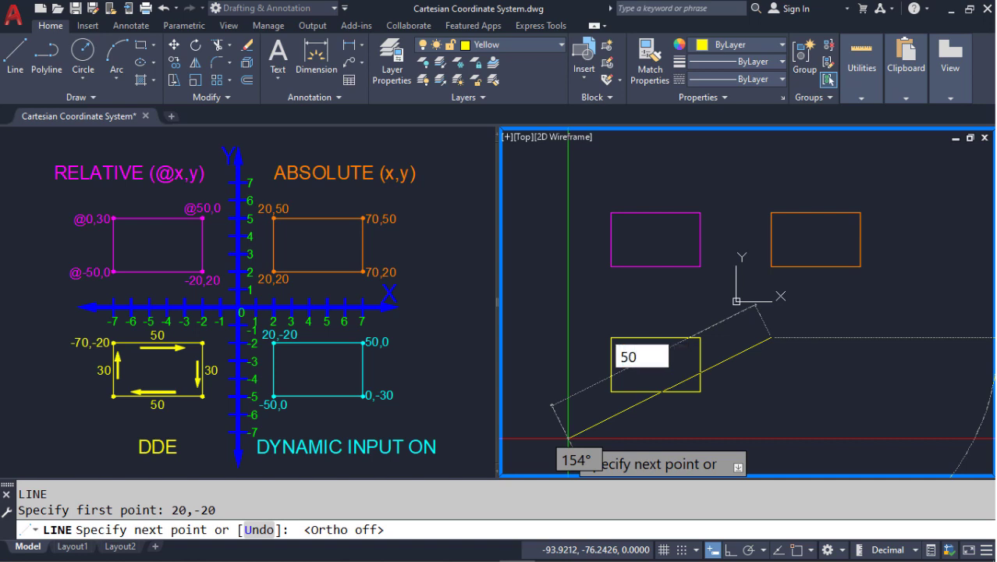
key("Tab")
type("0")
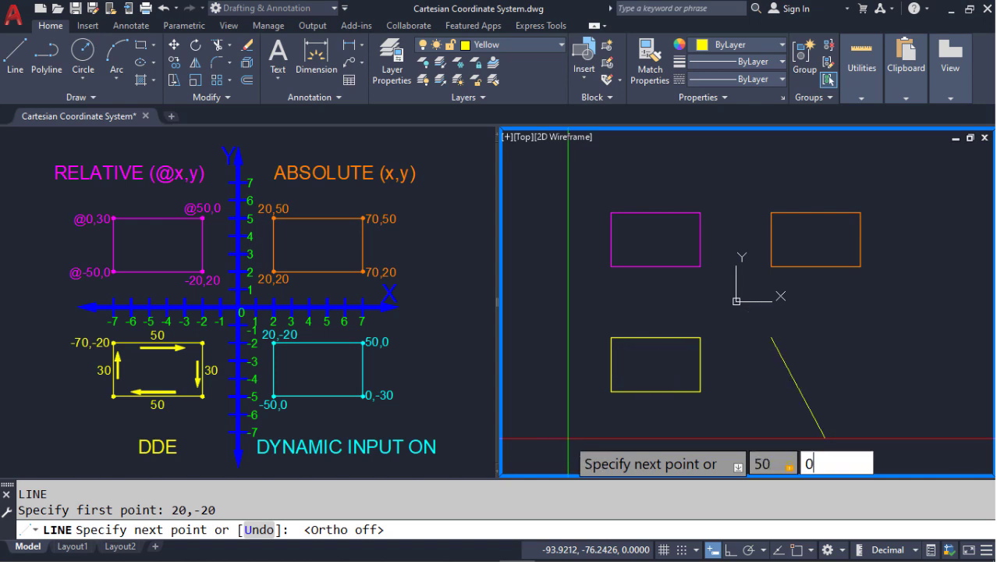
key("Return")
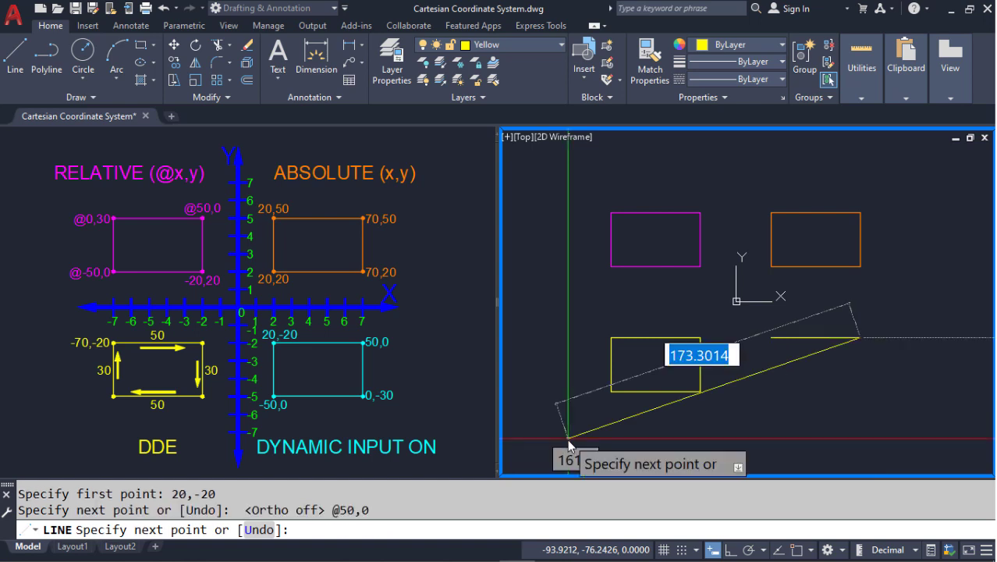
Step: Continue the line with dynamic input offsets of 0,-30 and -50,0, and close it into a rectangle
type("0")
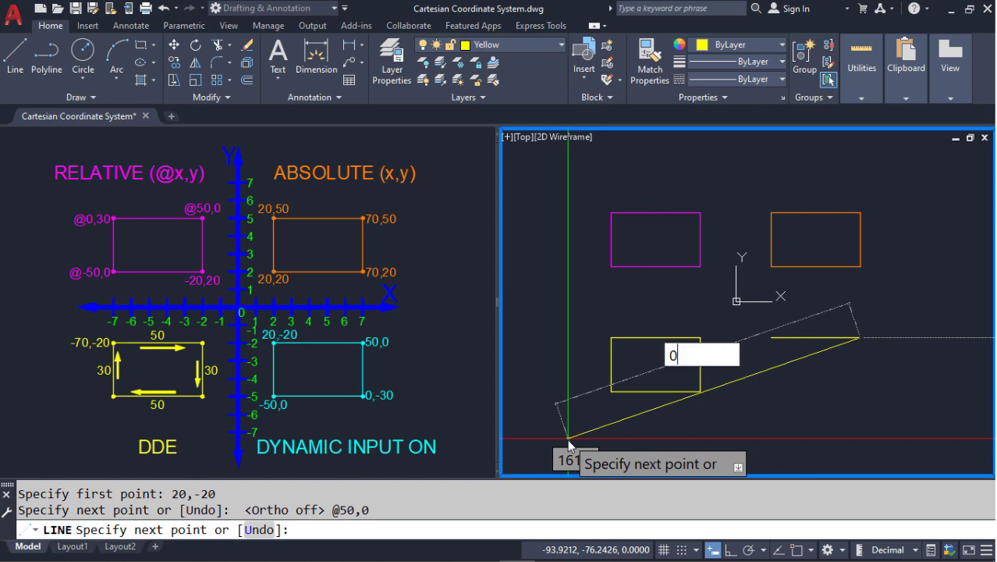
key("Tab")
type("-30")
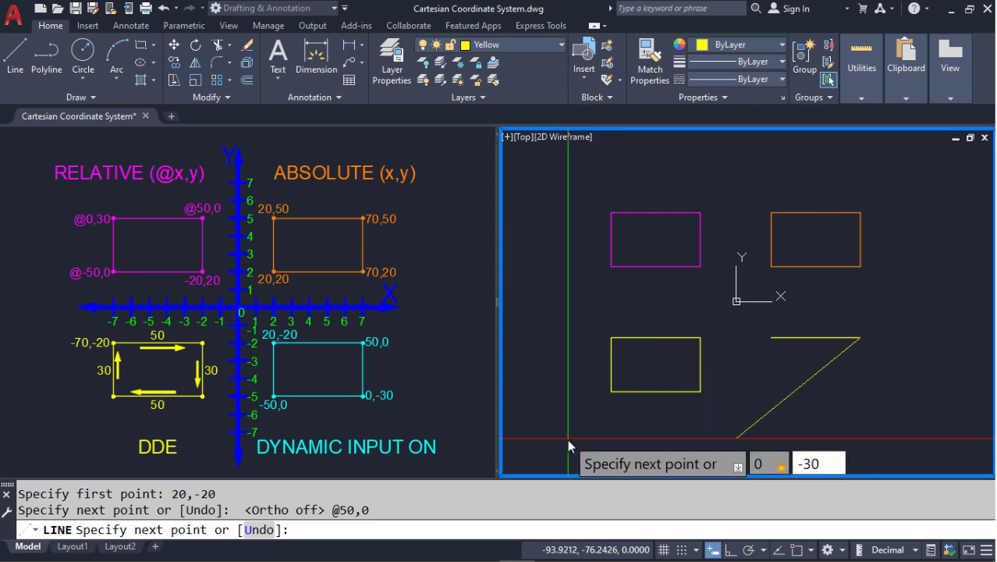
key("Return")
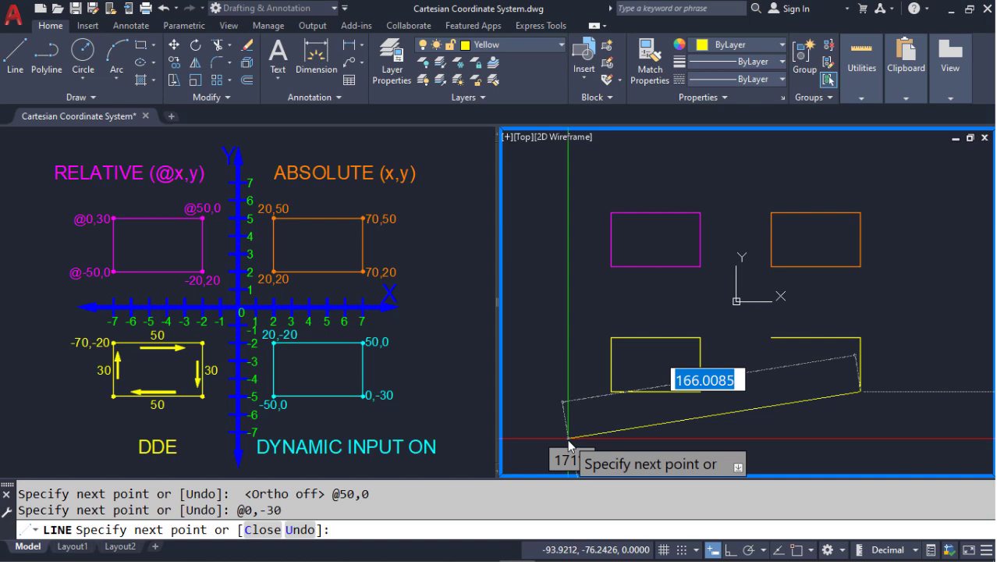
type("-50")
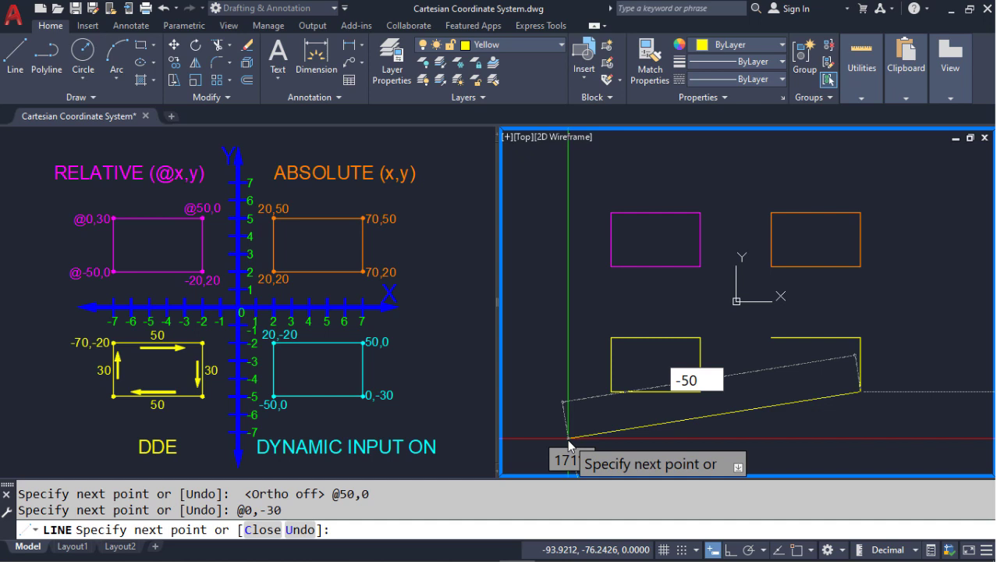
key("Tab")
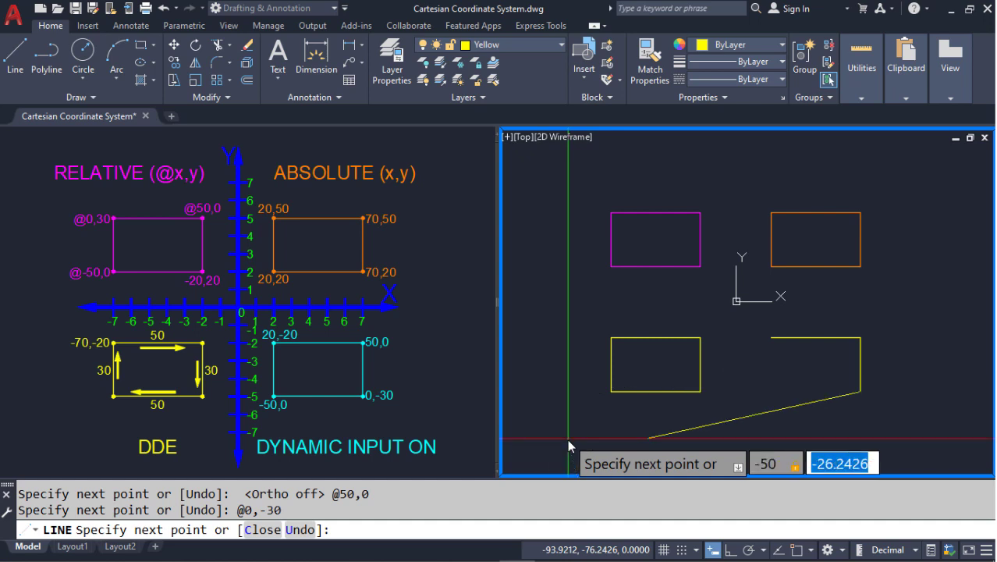
type("0")
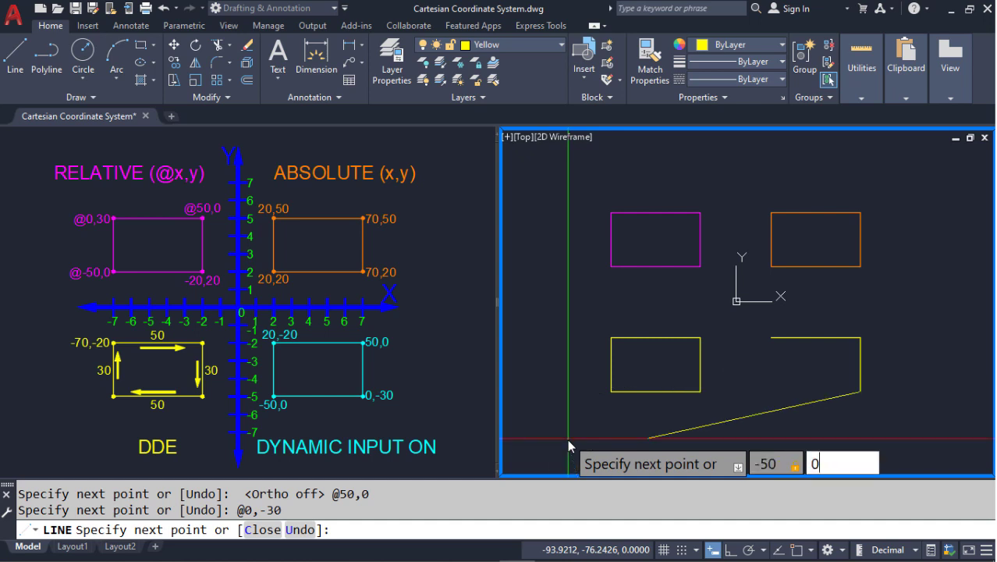
key("Return")
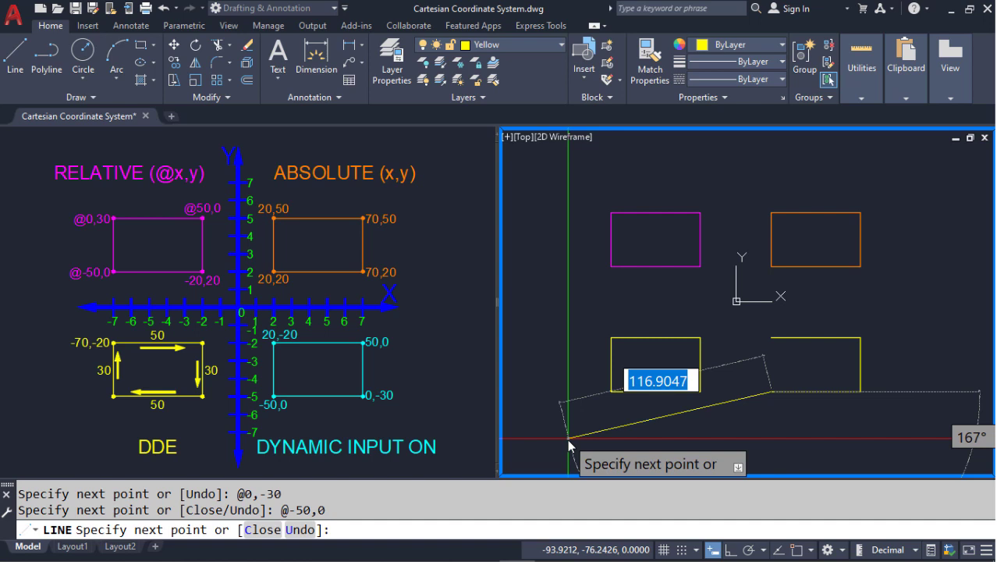
type("C")
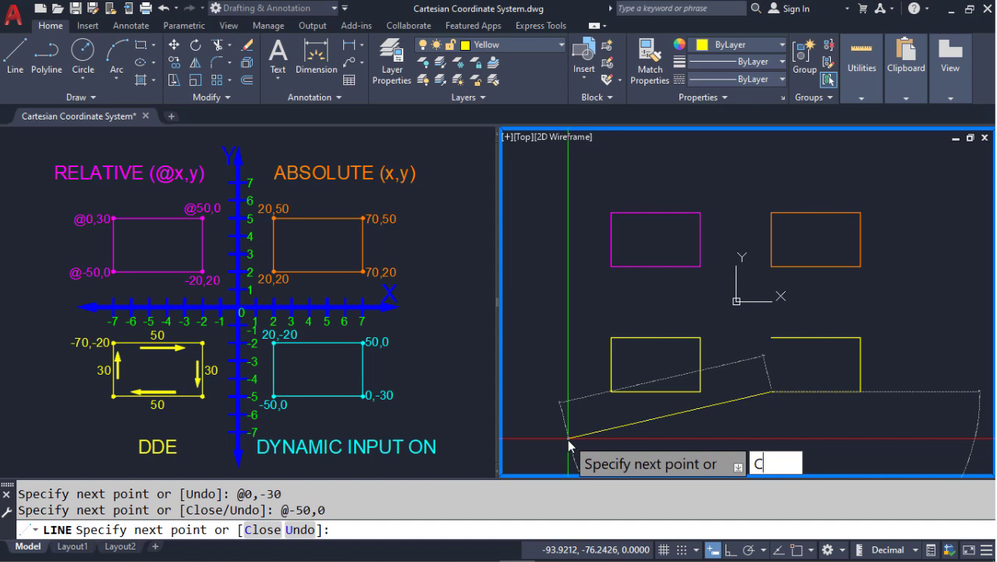
key("Return")
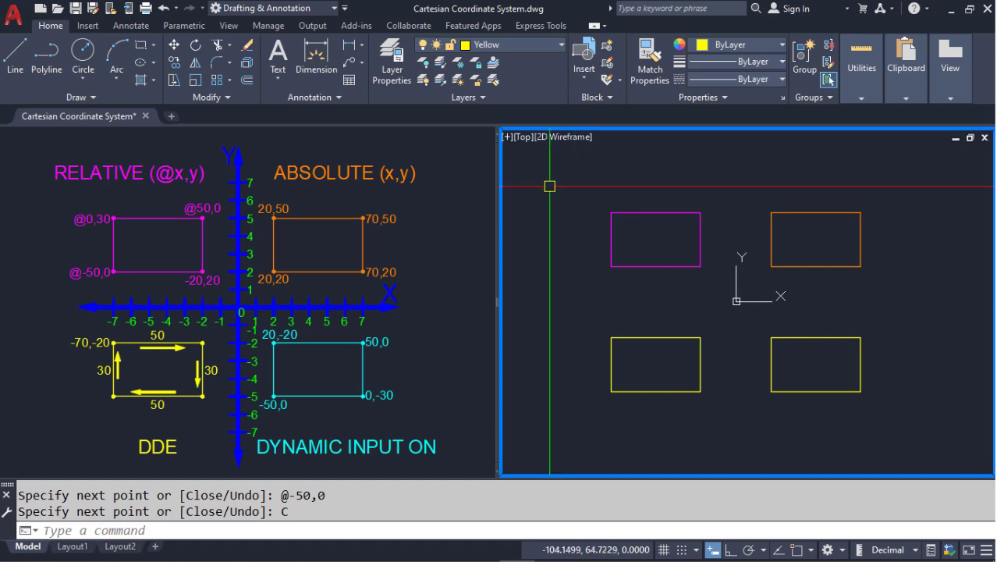
Step: Review the pointer input format and coordinate defaults for second or next points in the dynamic input drafting settings
type("DS")
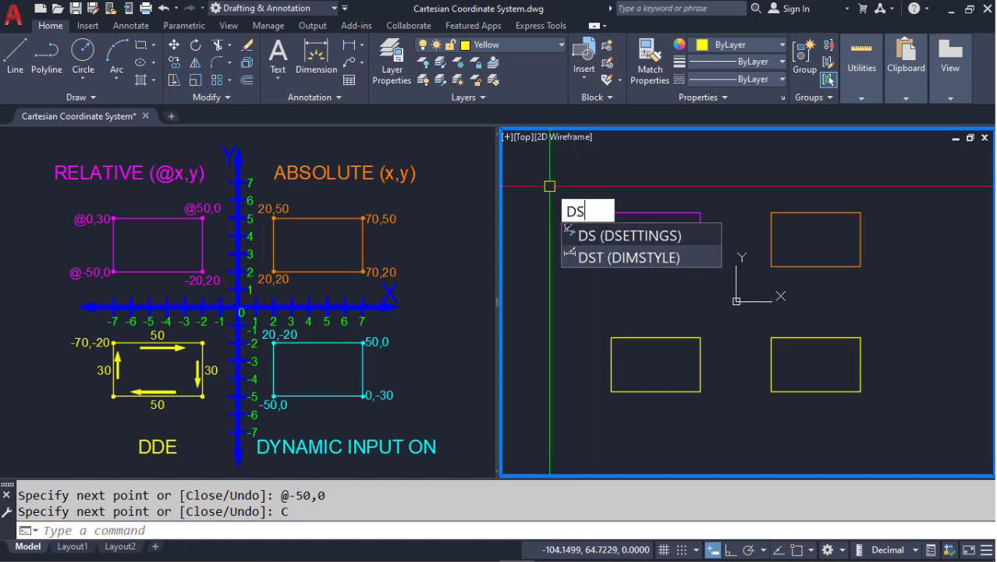
key("Return")
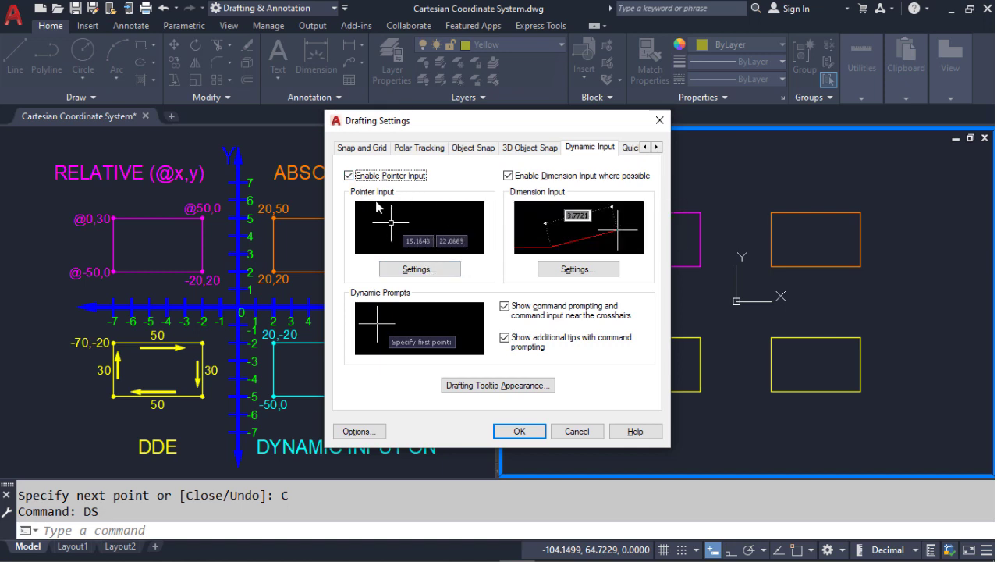
left_click(415, 270)
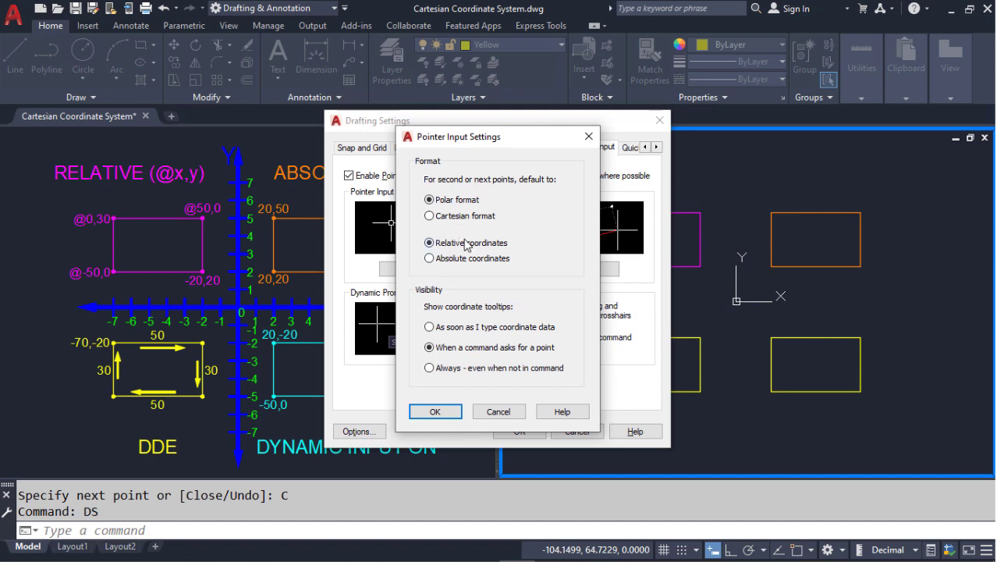
left_click(435, 411)
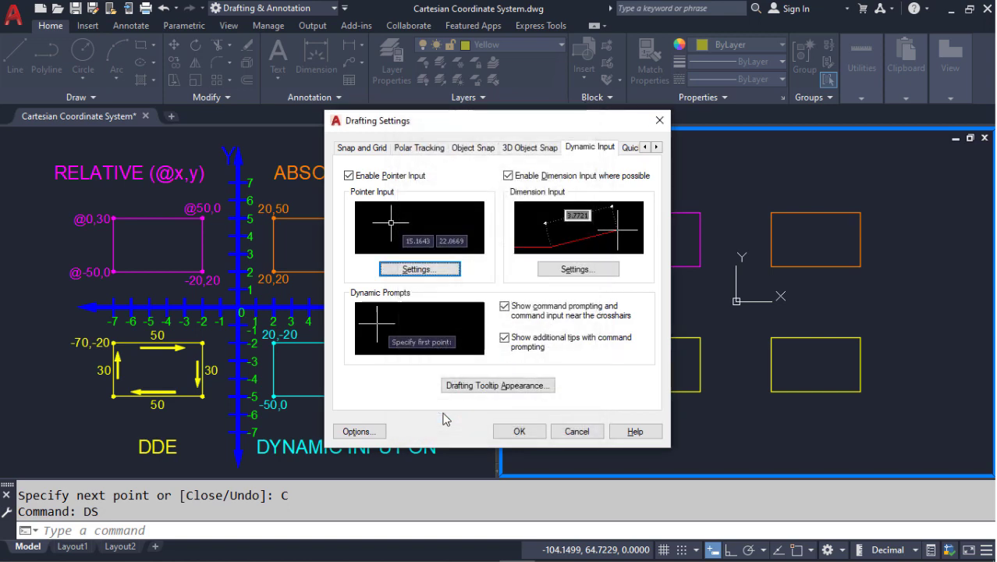
left_click(520, 431)
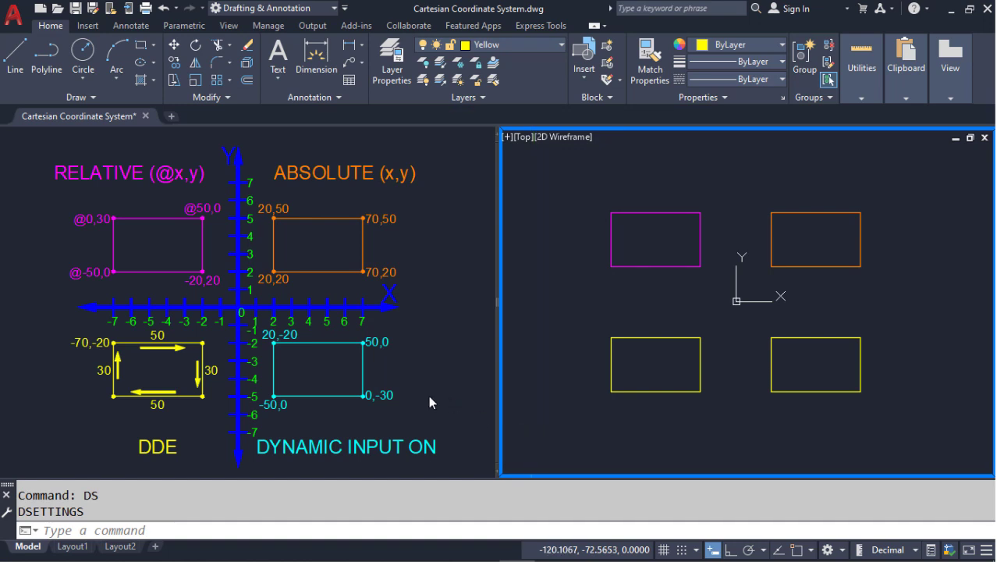
Step: Examine the polar angle diagram with its counterclockwise and clockwise directions in the reference viewport
left_click(421, 337)
middle_click_drag(419, 384, 416, 233)
middle_click_drag(373, 379, 379, 218)
middle_click_drag(353, 350, 348, 247)
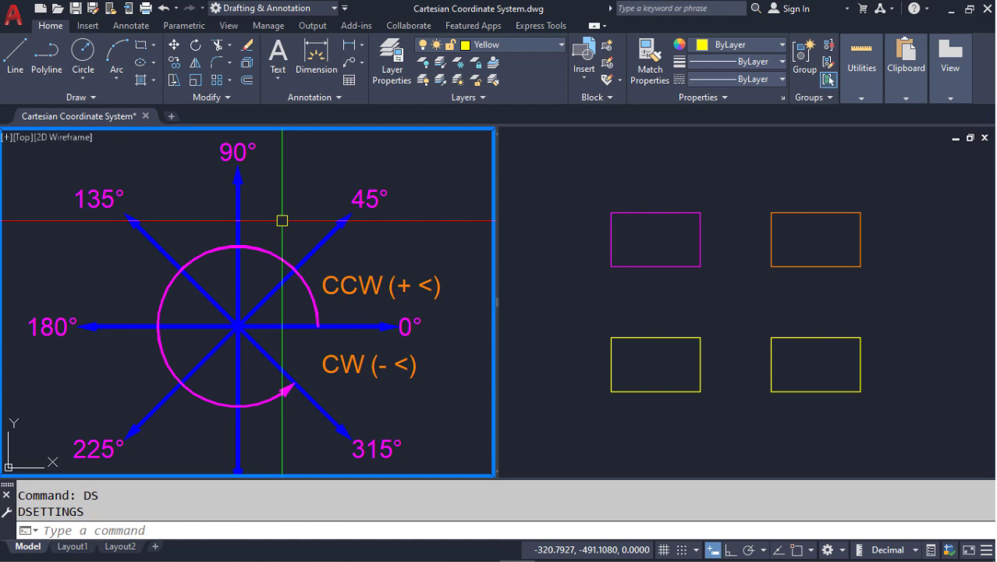
type("z")
key("Return")
key("Return")
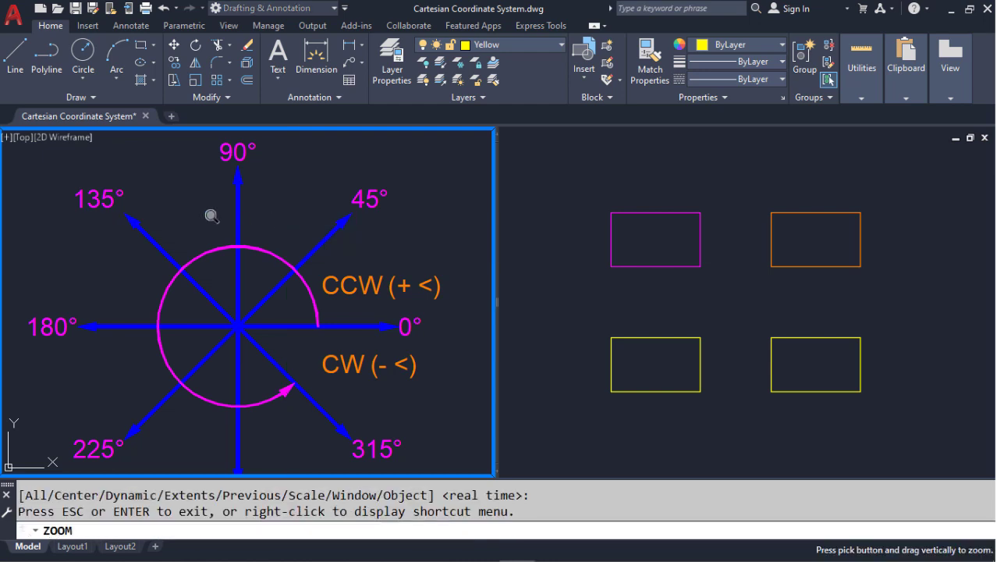
mouse_move(189, 211)
left_mouse_down()
mouse_move(216, 231)
mouse_move(228, 267)
left_mouse_up()
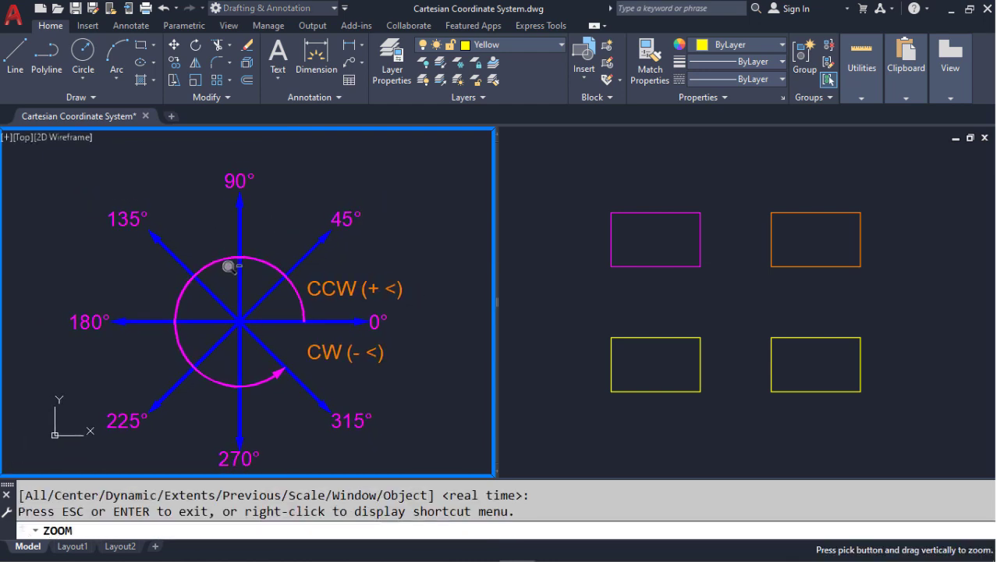
middle_click_drag(222, 276, 232, 263)
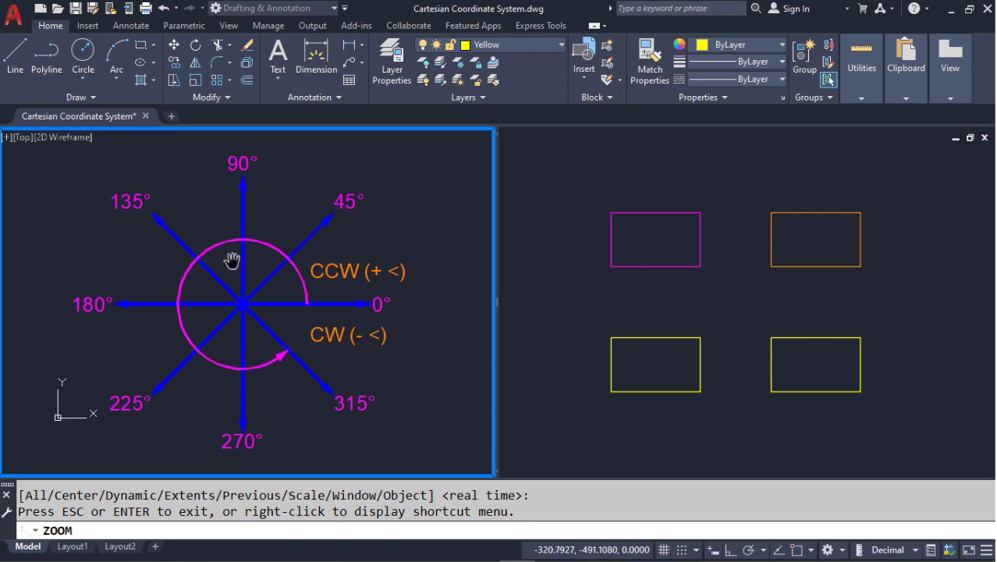
key("Escape")
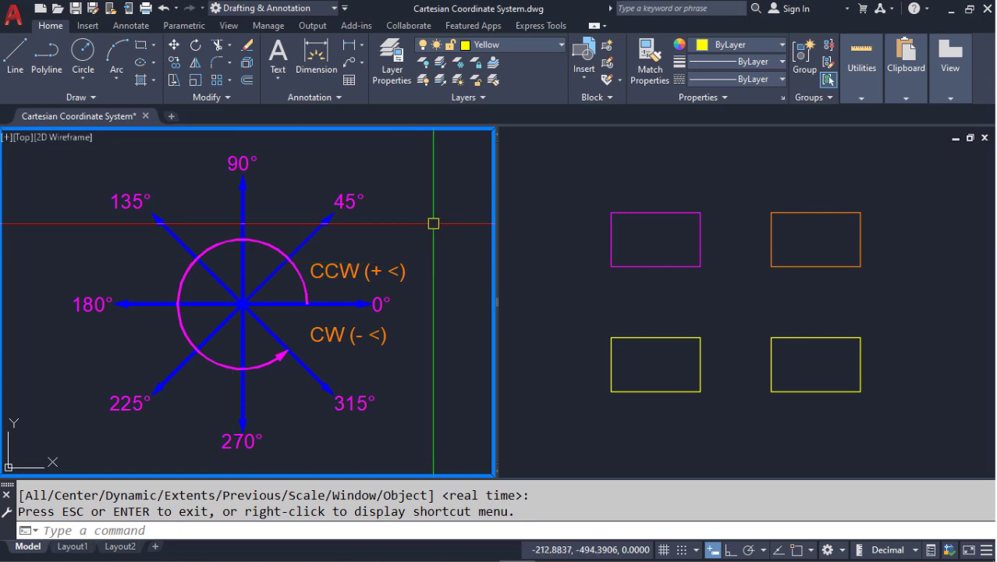
Step: Erase all lines of the four practice rectangles from the drawing viewport
left_click(594, 305)
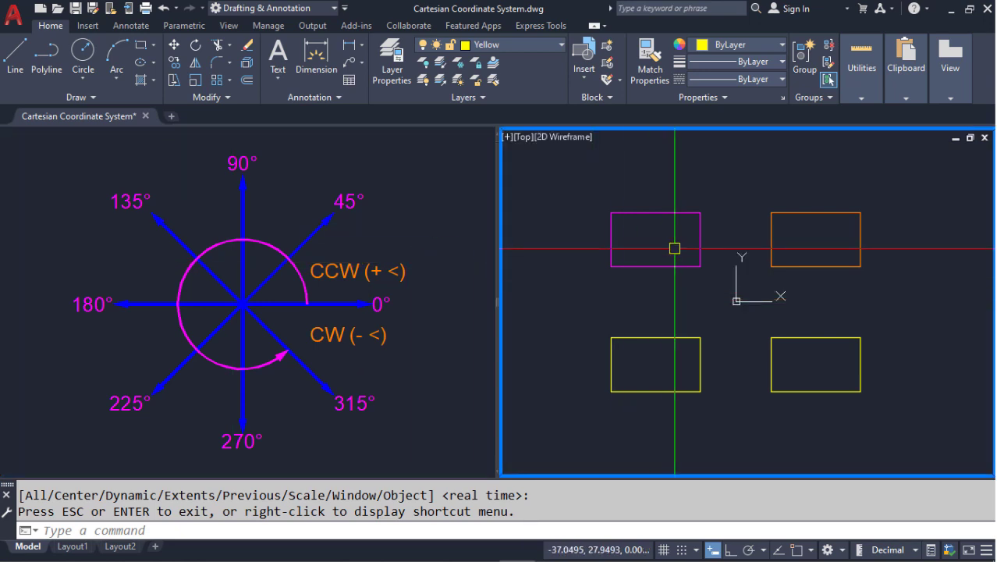
left_click(802, 190)
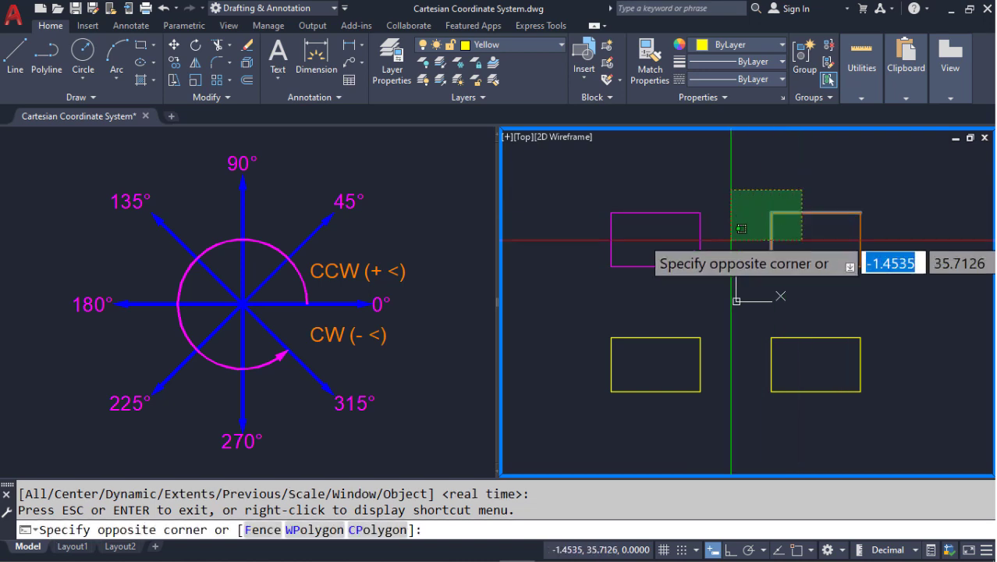
left_click(653, 366)
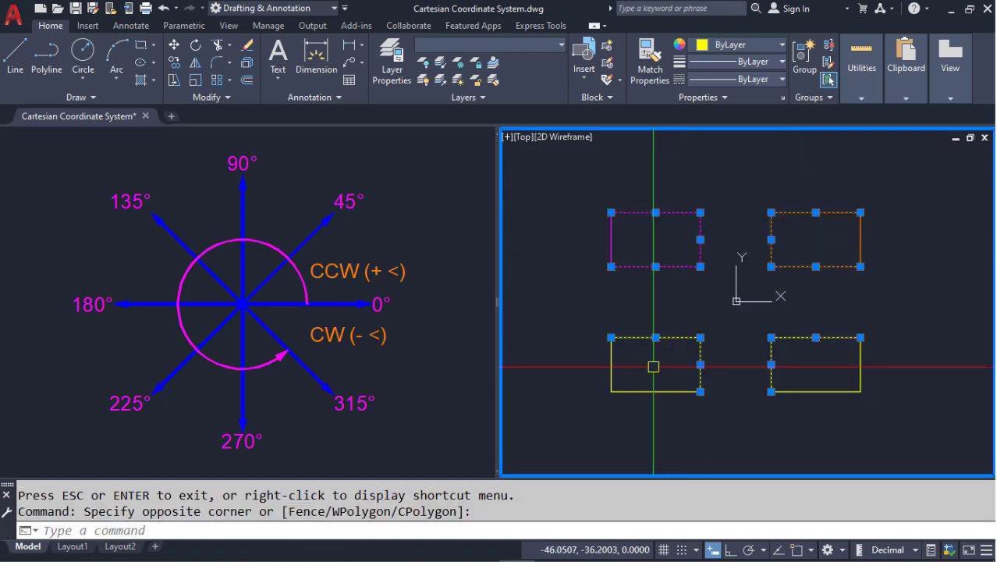
left_click(582, 411)
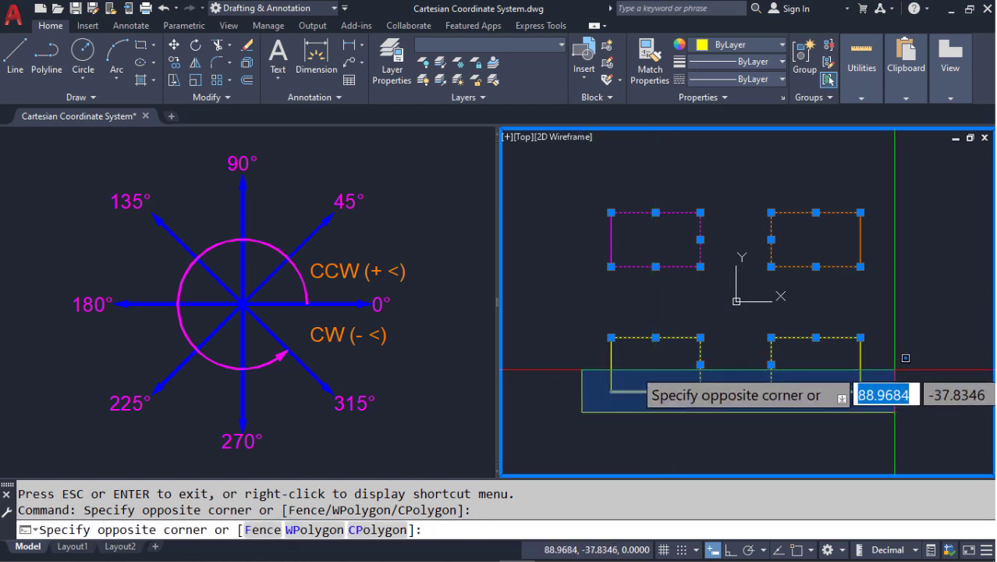
left_click(920, 320)
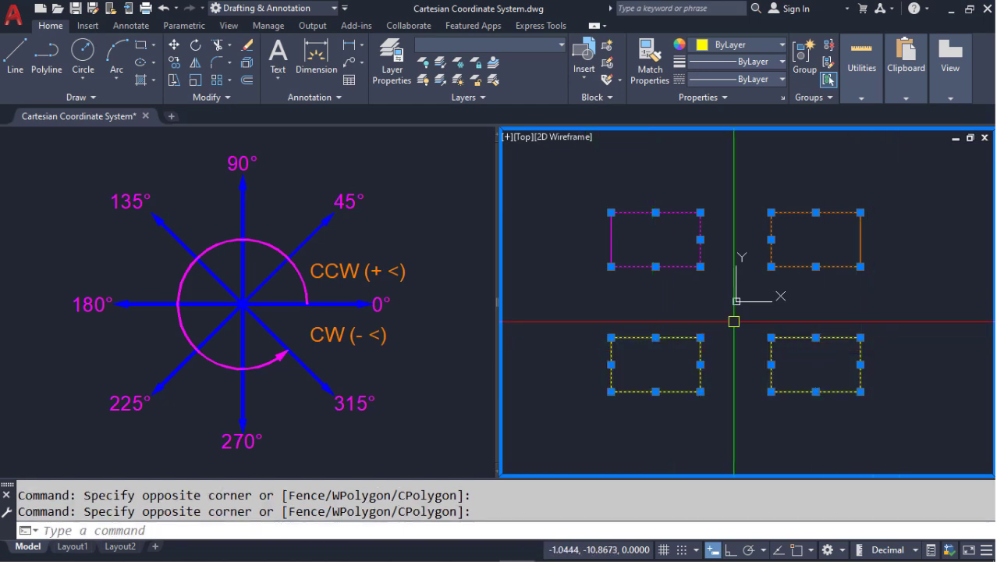
key("Delete")
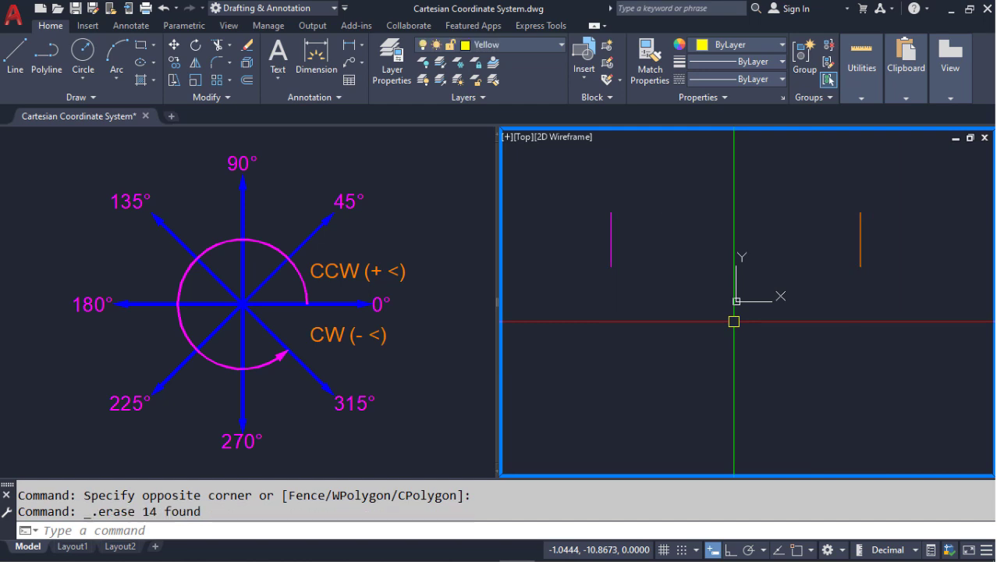
left_click(611, 255)
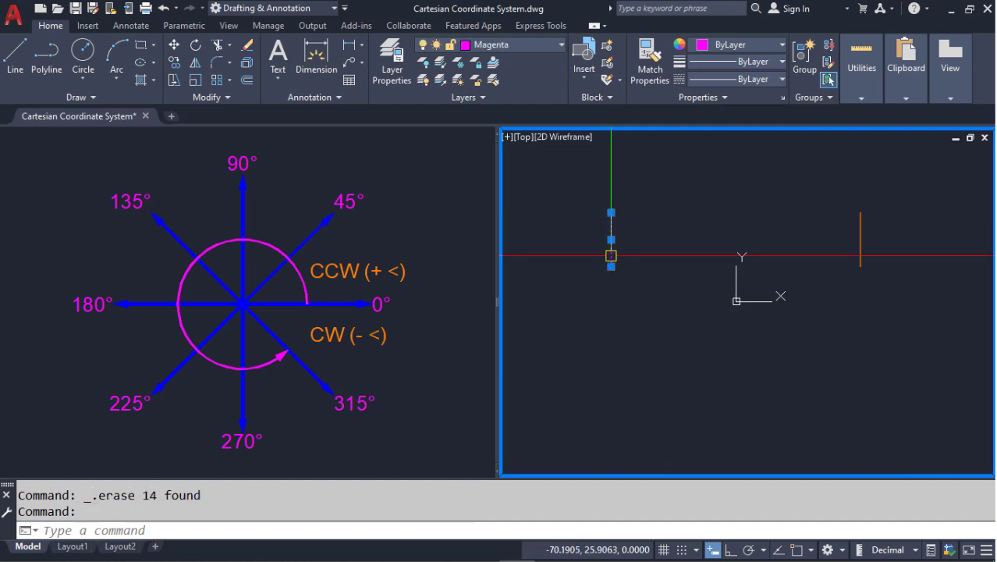
left_click(860, 250)
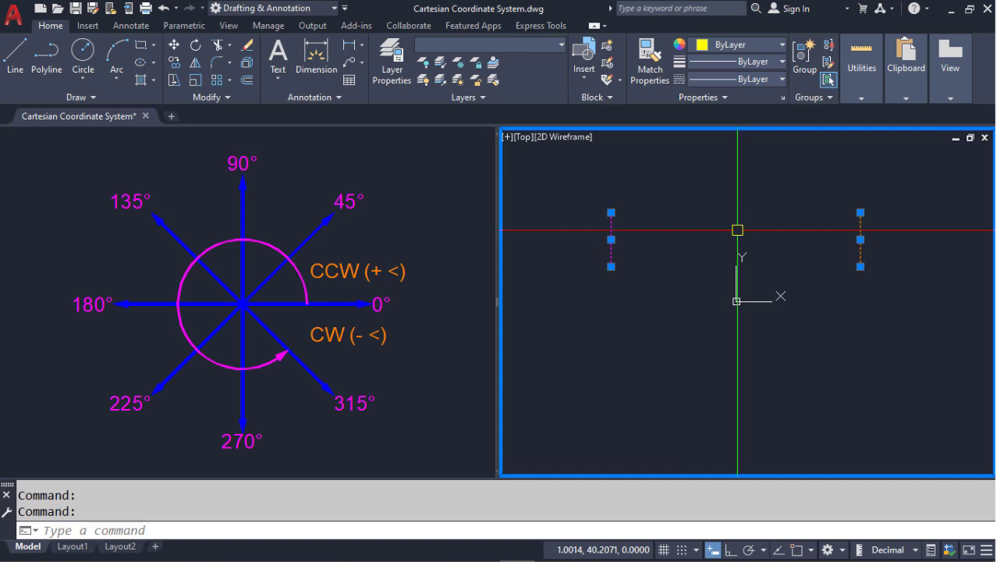
key("Delete")
Step: Make Orange the current layer for drawing the absolute polar triangle of the reference diagram
left_click(440, 273)
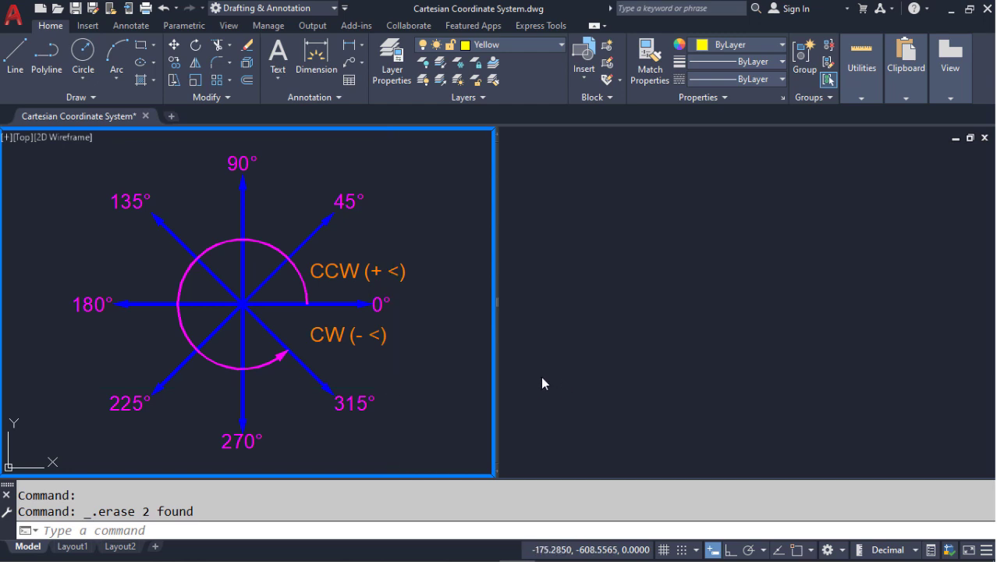
mouse_move(340, 409)
middle_mouse_down()
mouse_move(327, 408)
mouse_move(318, 341)
mouse_move(341, 183)
middle_mouse_up()
middle_click_drag(313, 305, 310, 189)
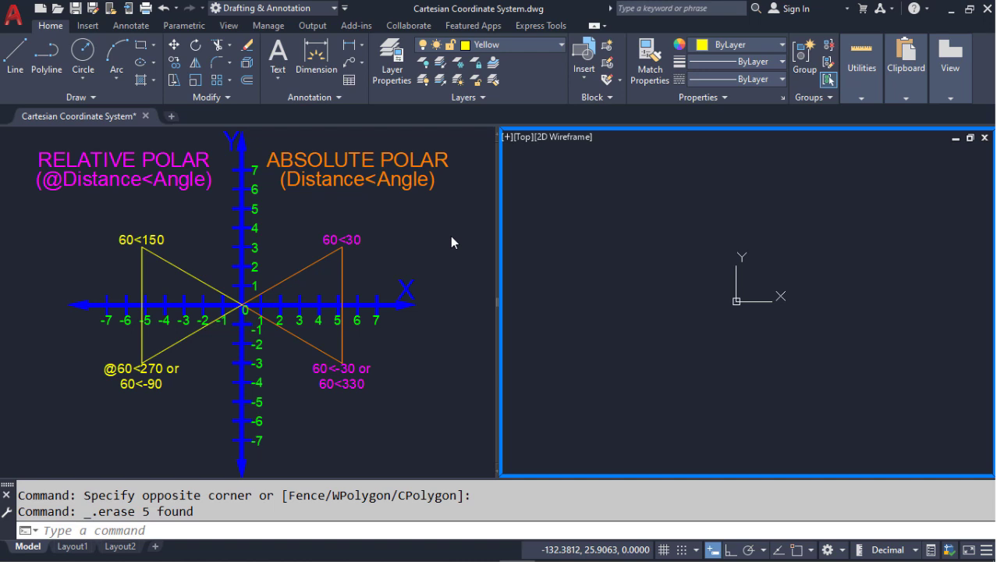
left_click(523, 42)
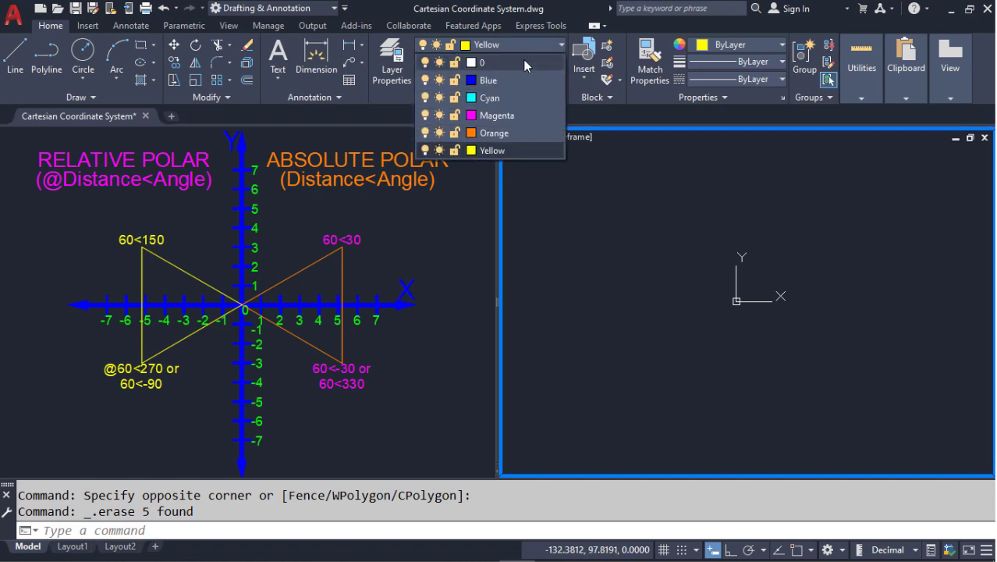
left_click(516, 134)
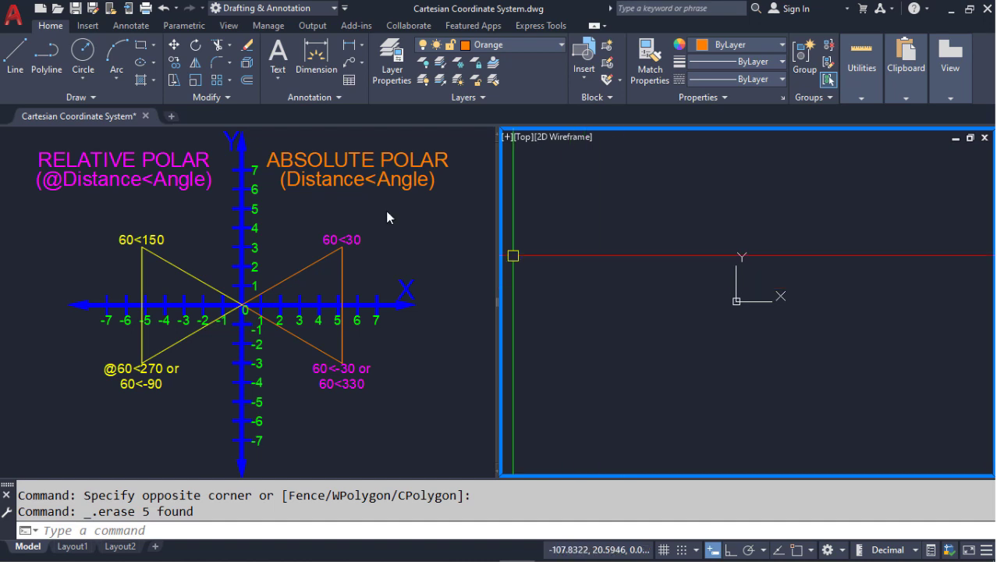
Step: Draw a closed triangle with Line from 0,0 through the absolute polar points 60<30 and 60<-30
left_click(19, 63)
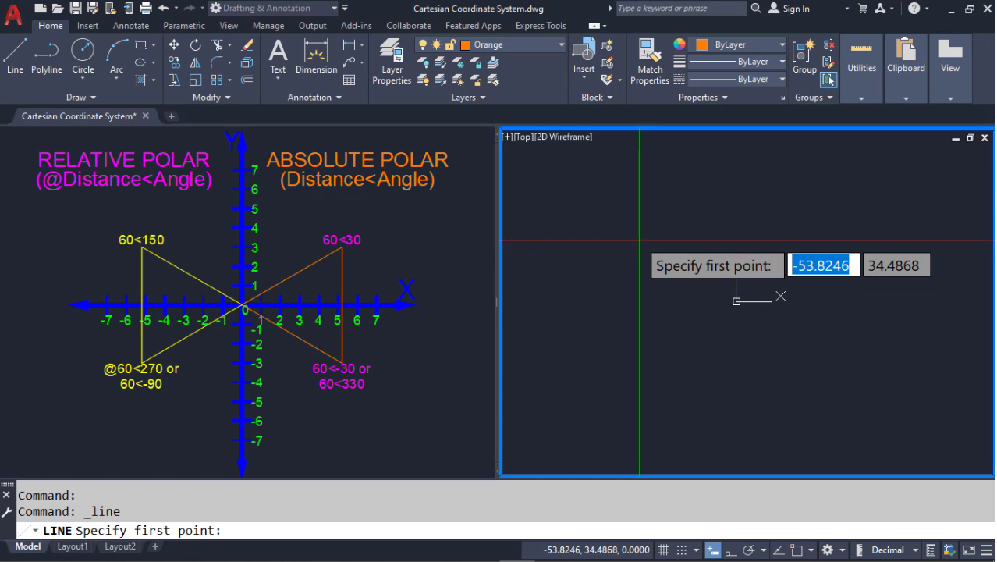
type("0")
key("Tab")
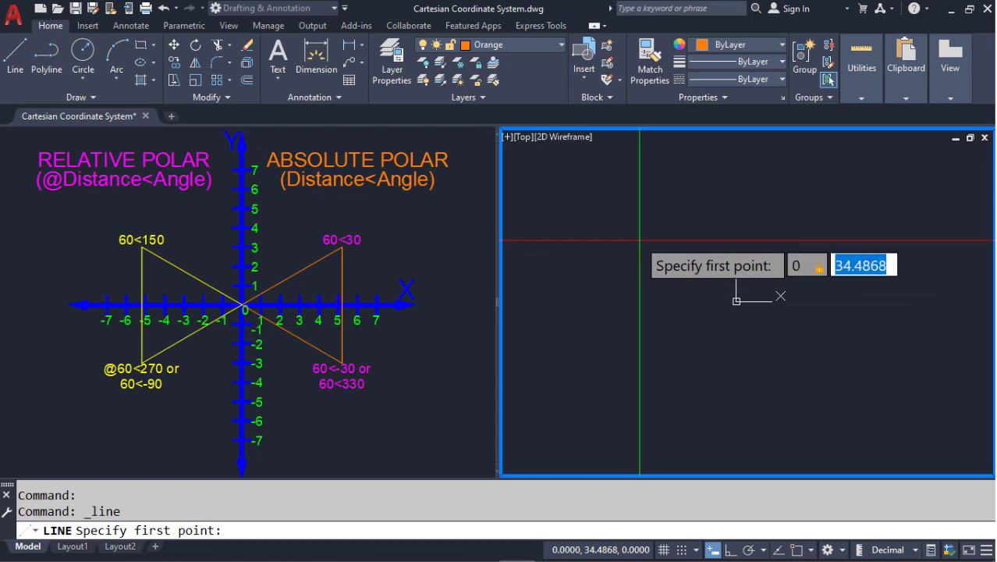
type("0")
key("Return")
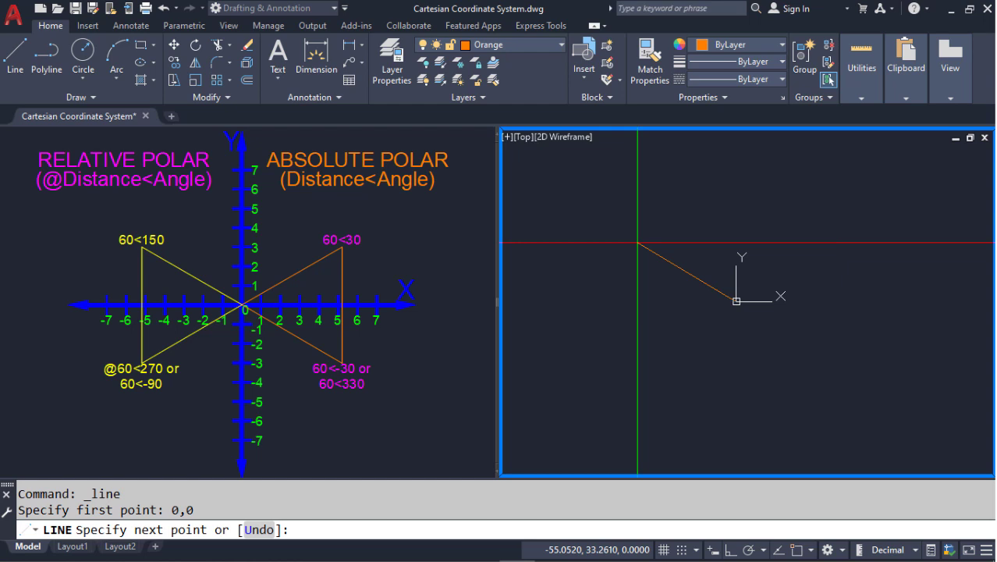
type("60<30")
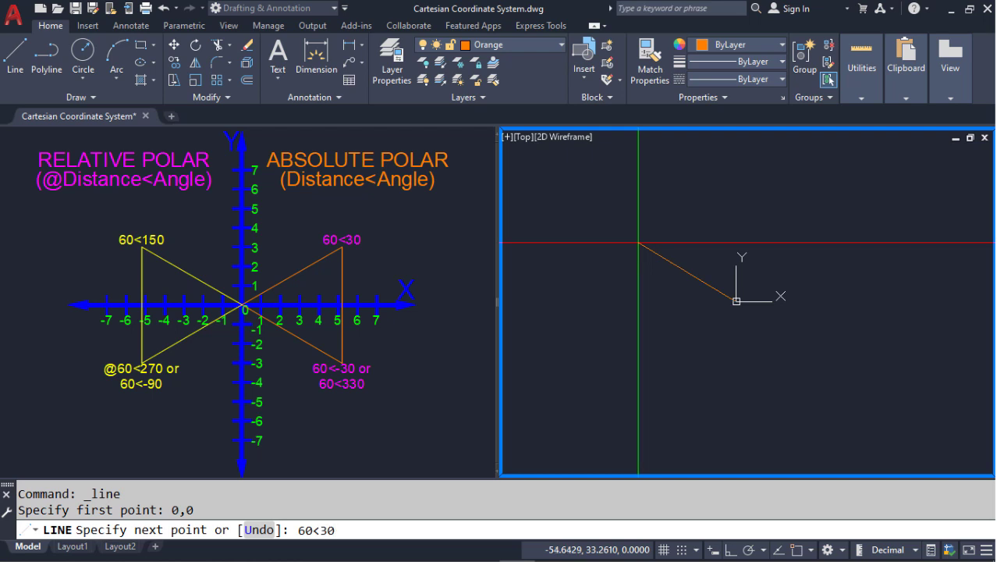
key("Return")
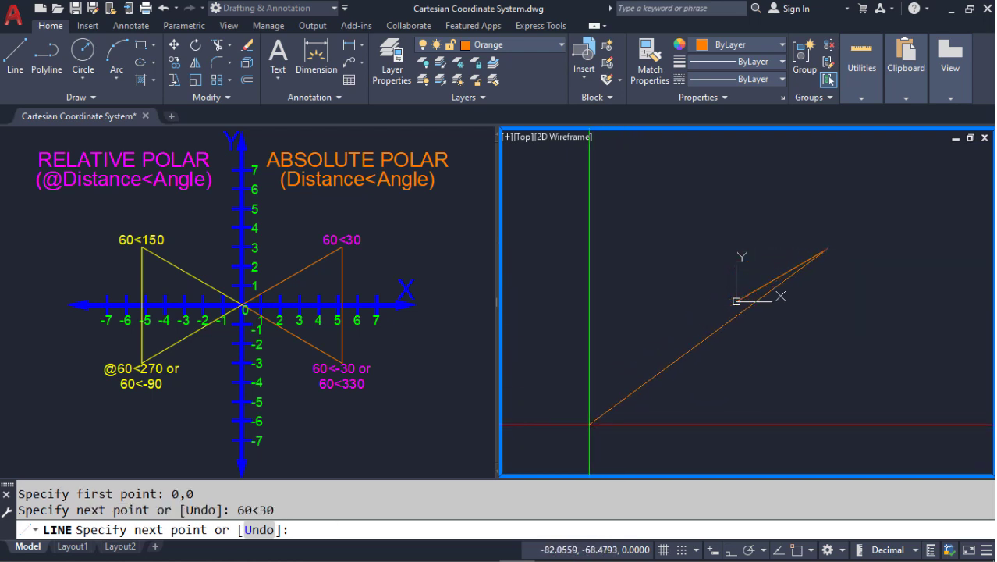
type("60<-30")
key("Return")
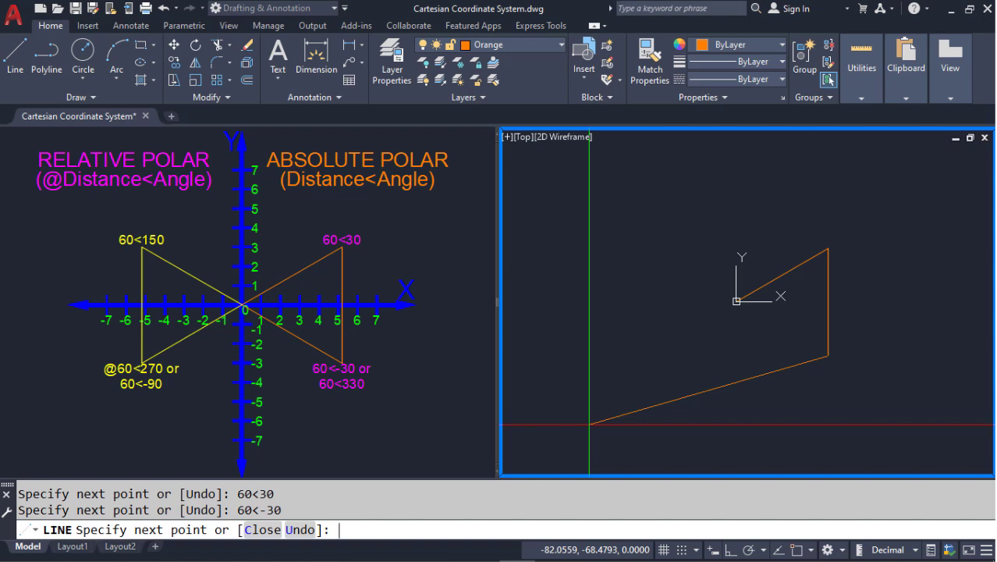
type("C")
key("Return")
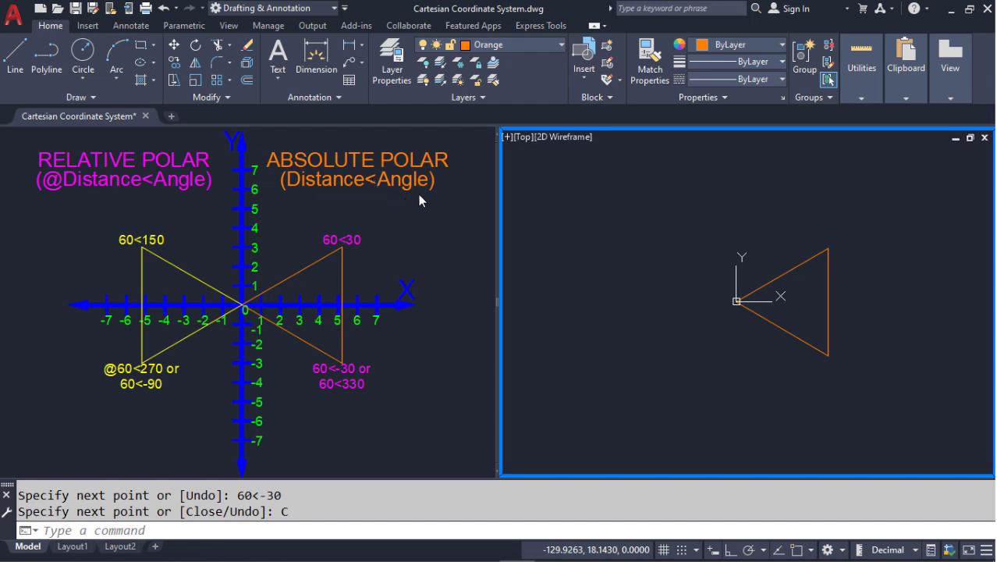
left_click(535, 46)
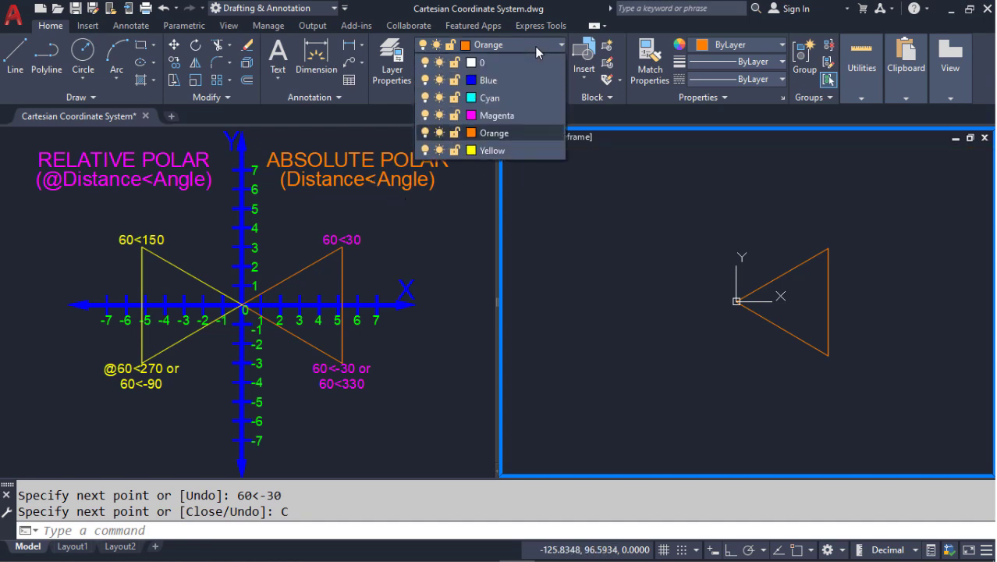
left_click(511, 151)
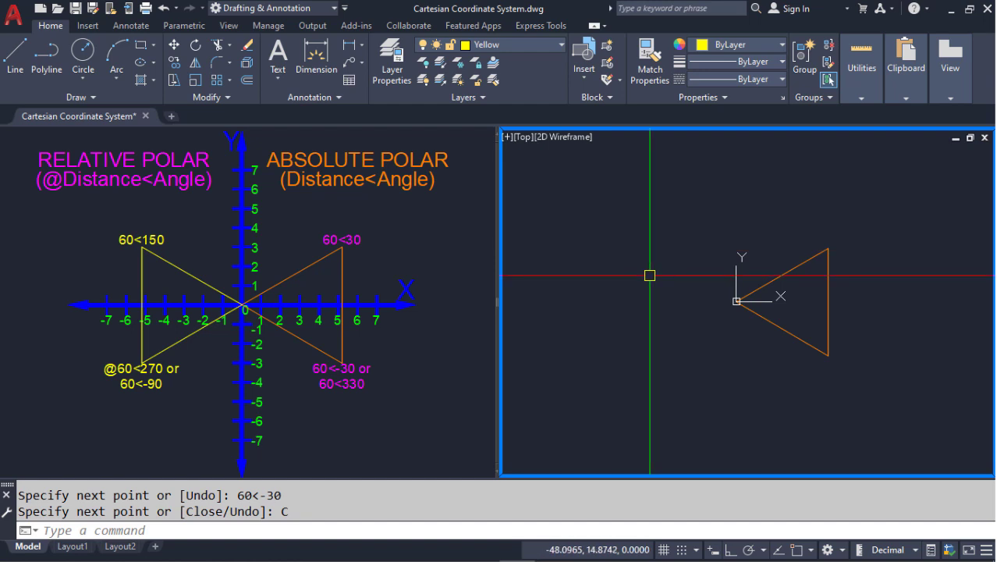
type("L")
key("Return")
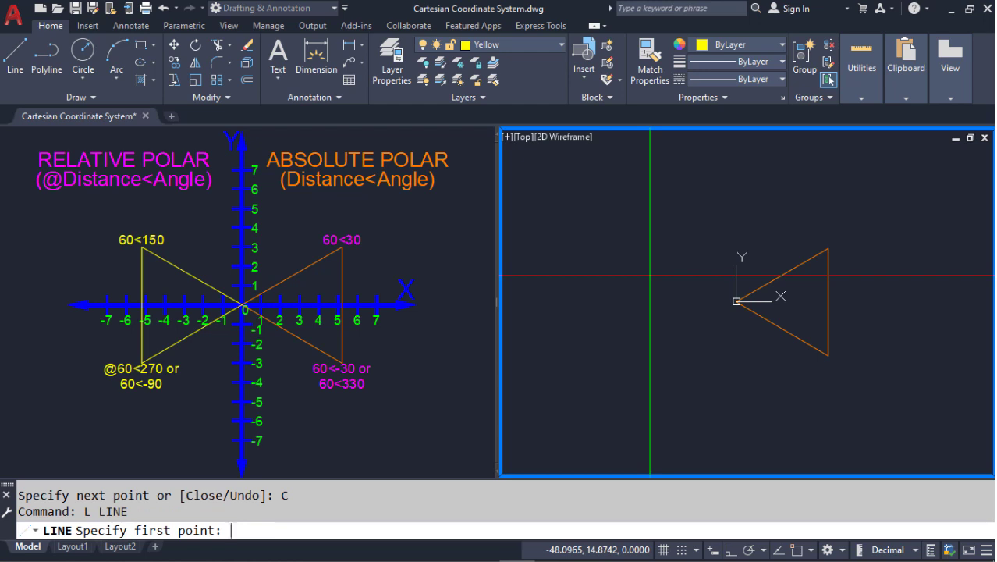
type("0,0")
key("Return")
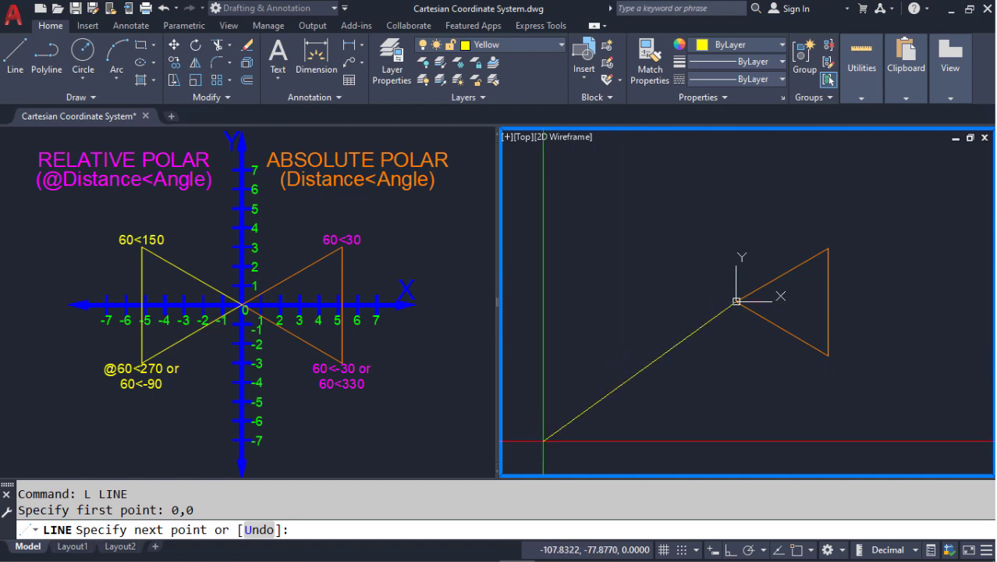
type("@60<150")
key("Return")
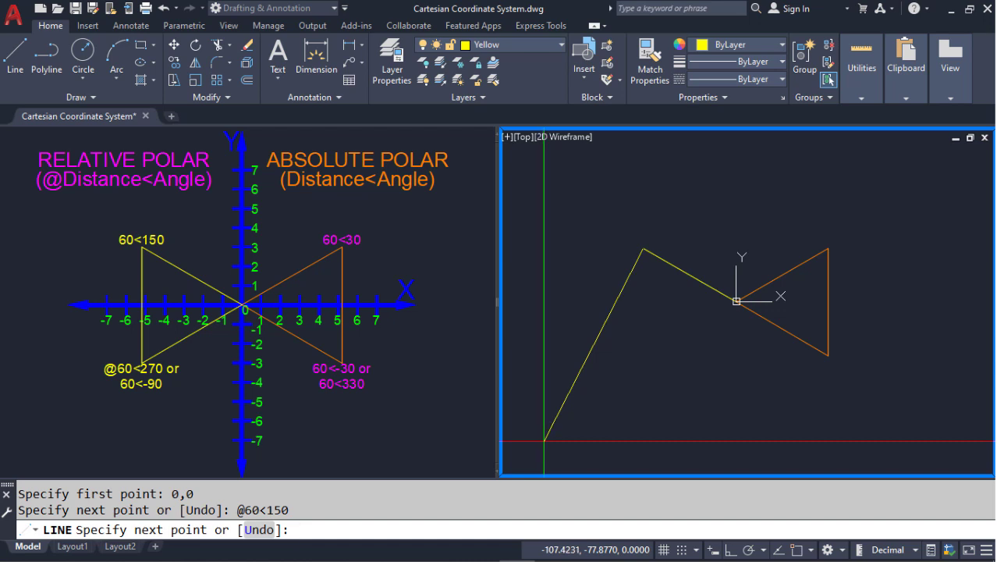
type("@60<270")
key("Return")
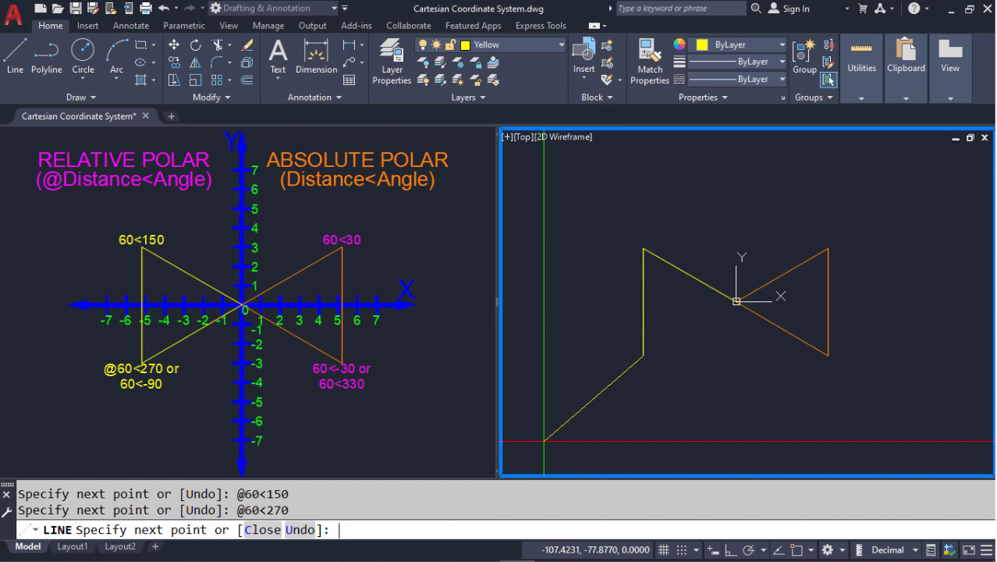
type("C")
key("Return")
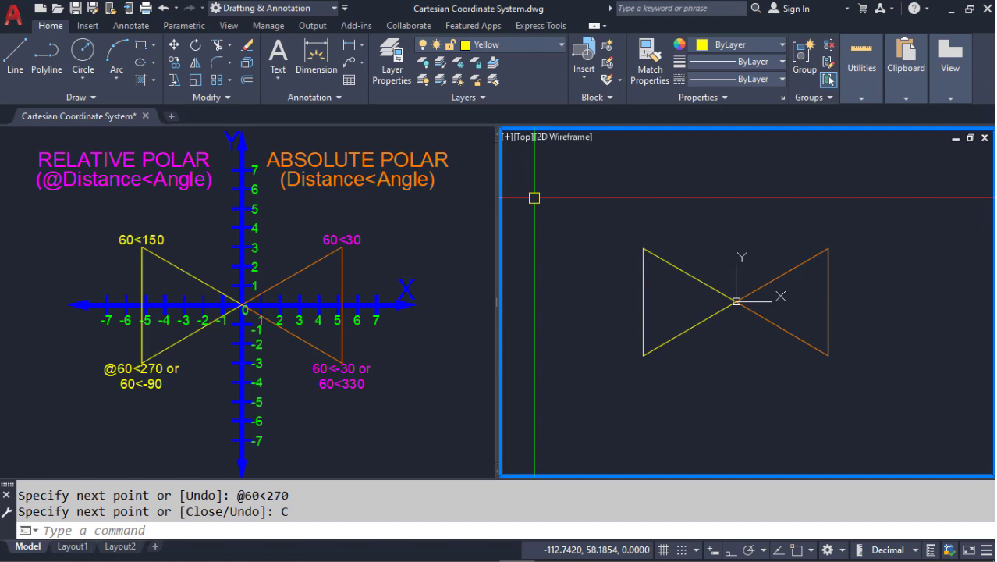
Step: Maximize the drawing viewport to a single view and fit all reference diagrams and the drawn triangles in it
double_click(507, 140)
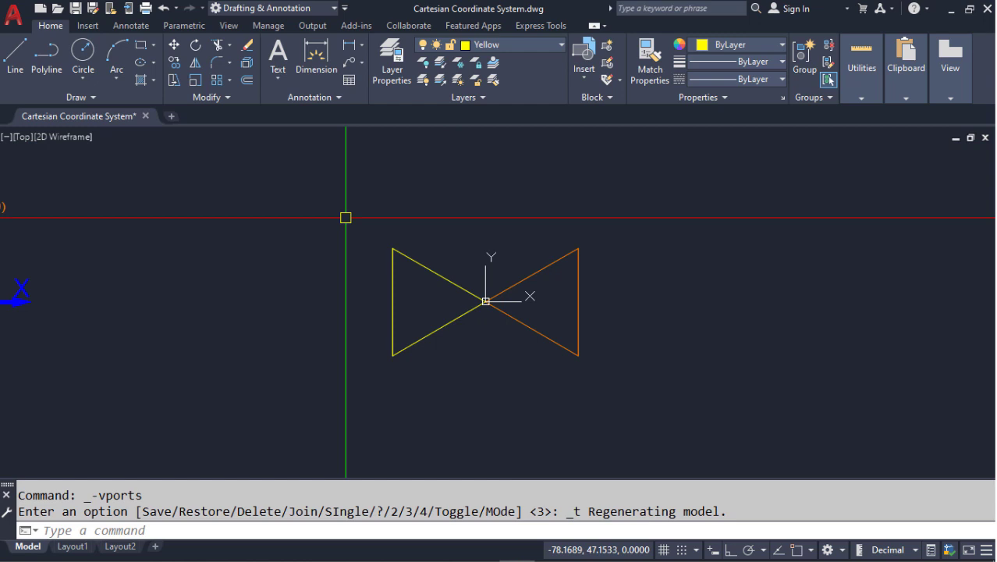
middle_click(293, 234)
middle_click(294, 234)
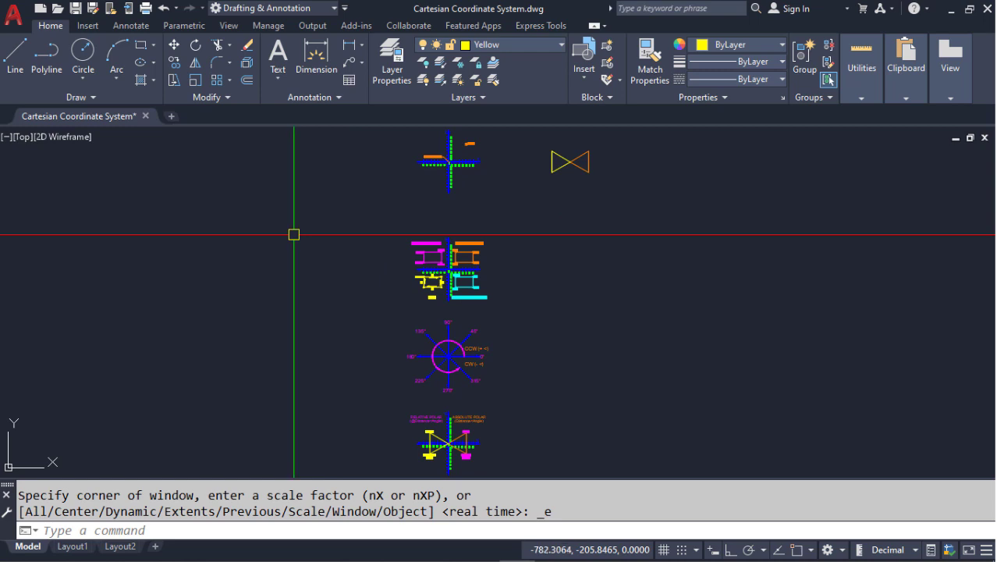